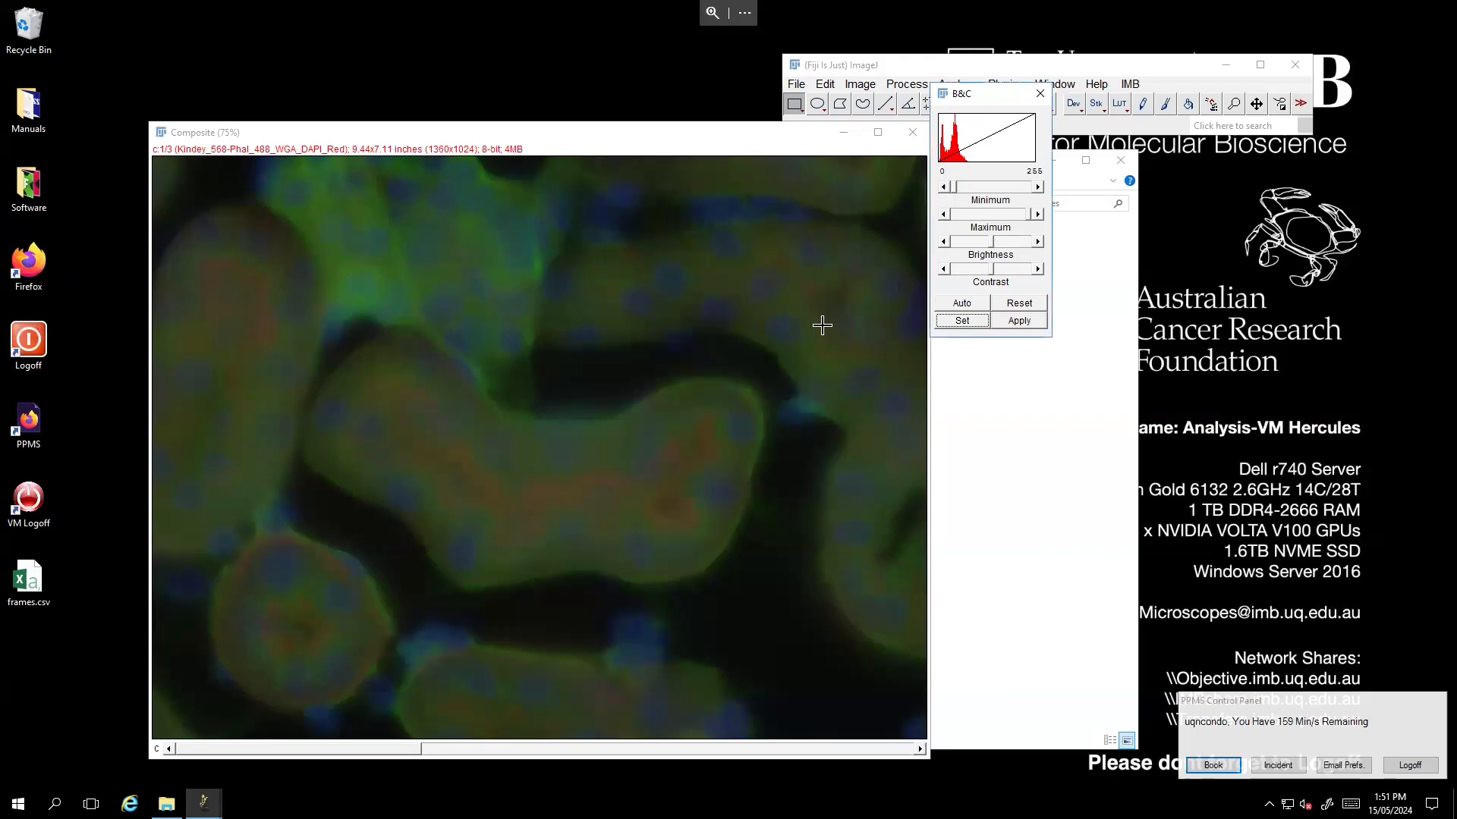
- Show a histogram of the red channel alone, excluding the other images, and move its window aside
key(ctrl+h)
click(723, 250)
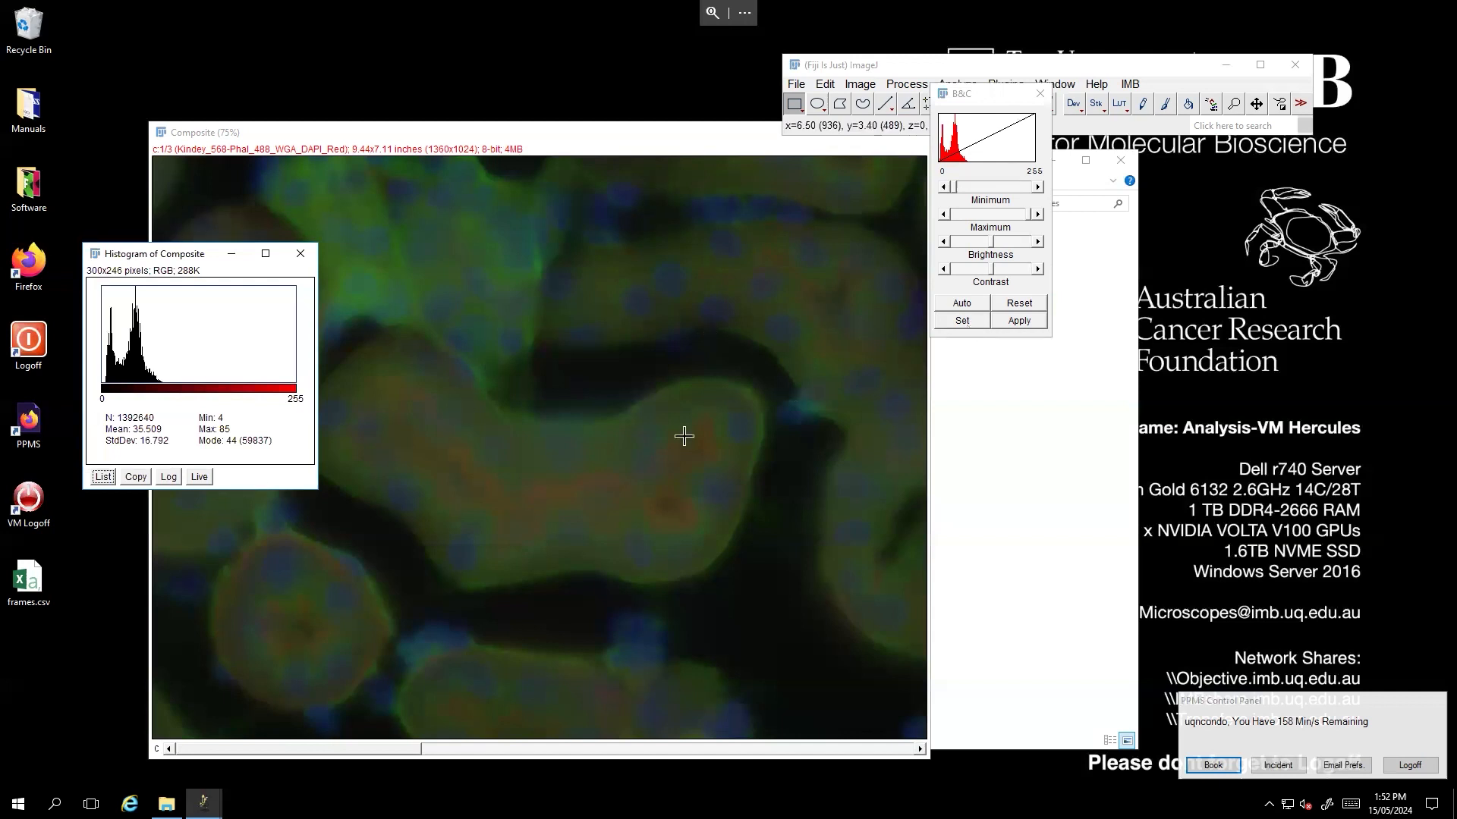
drag(171, 259, 1189, 249)
click(647, 177)
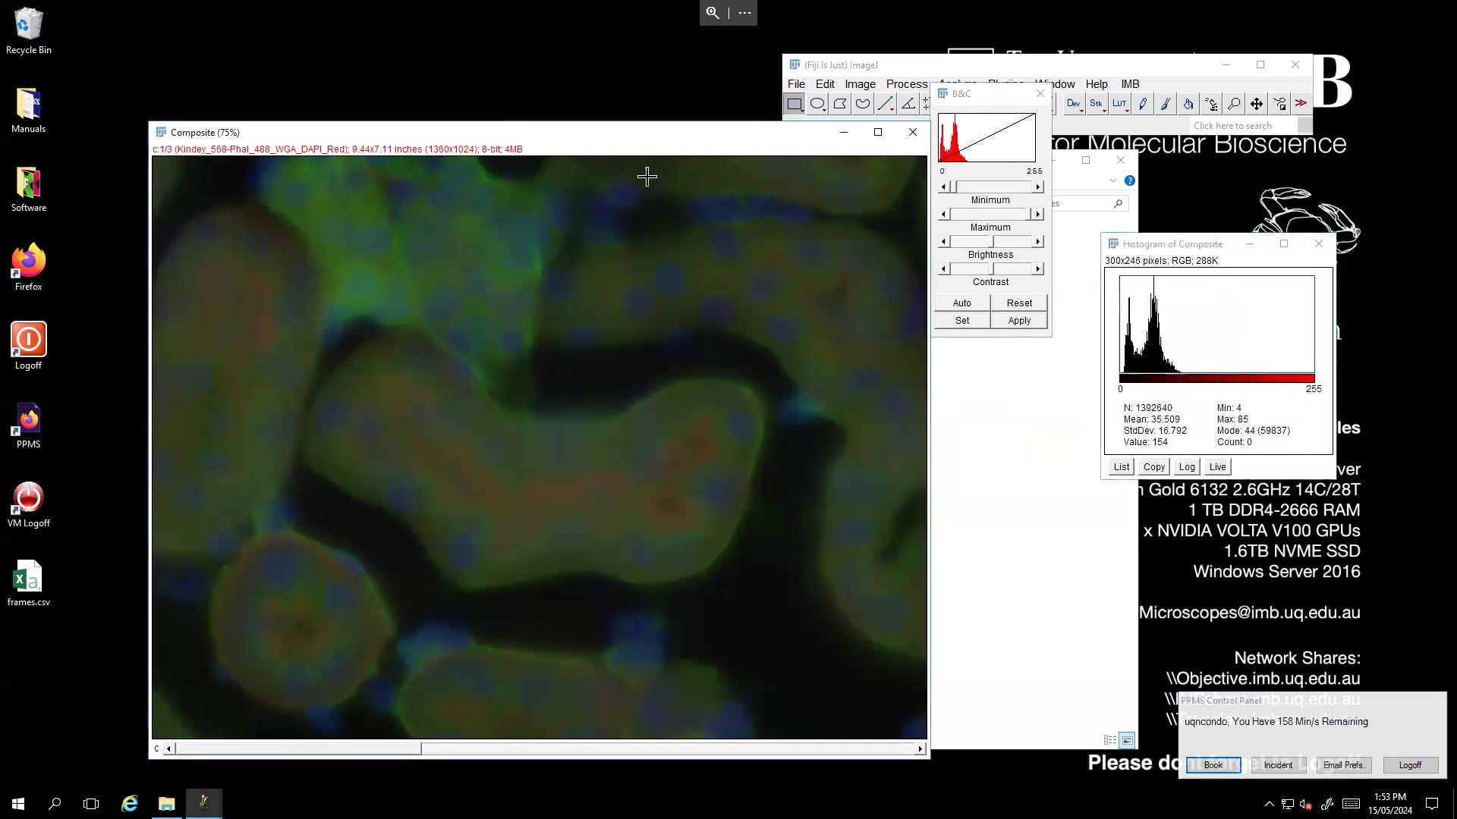
- Open another single-channel histogram of the red channel
key(ctrl+h)
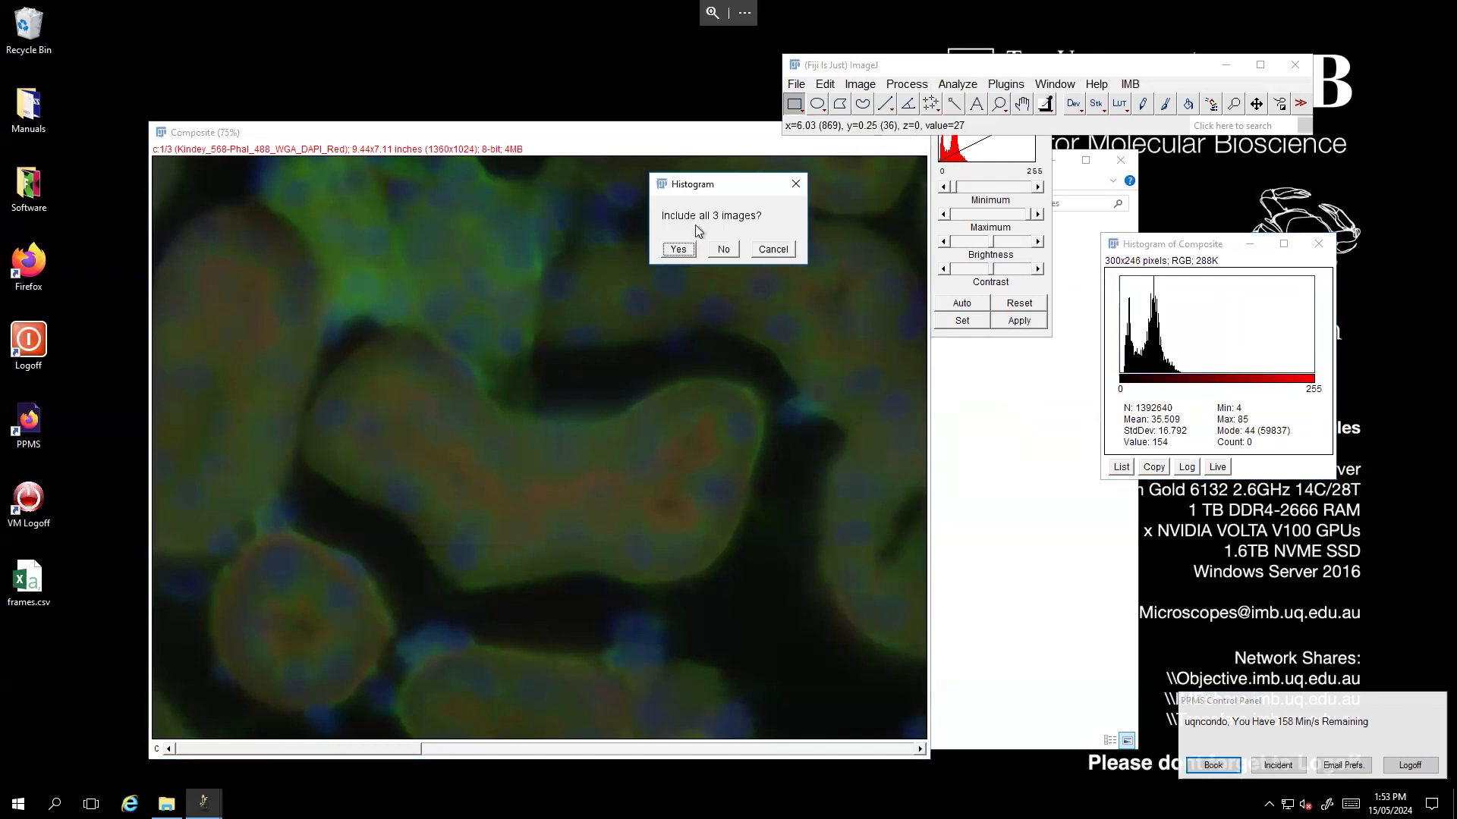
click(721, 250)
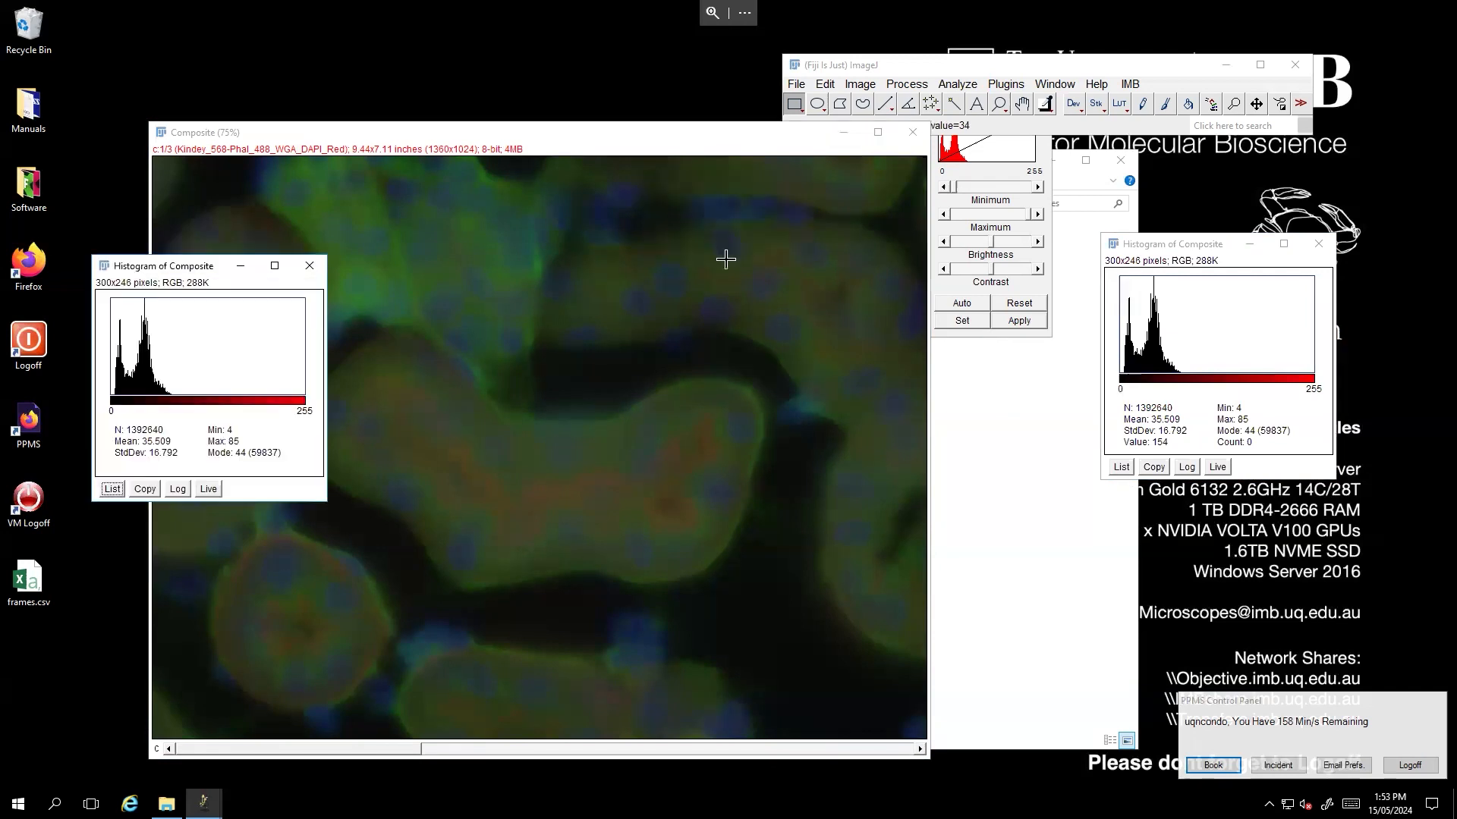
click(448, 257)
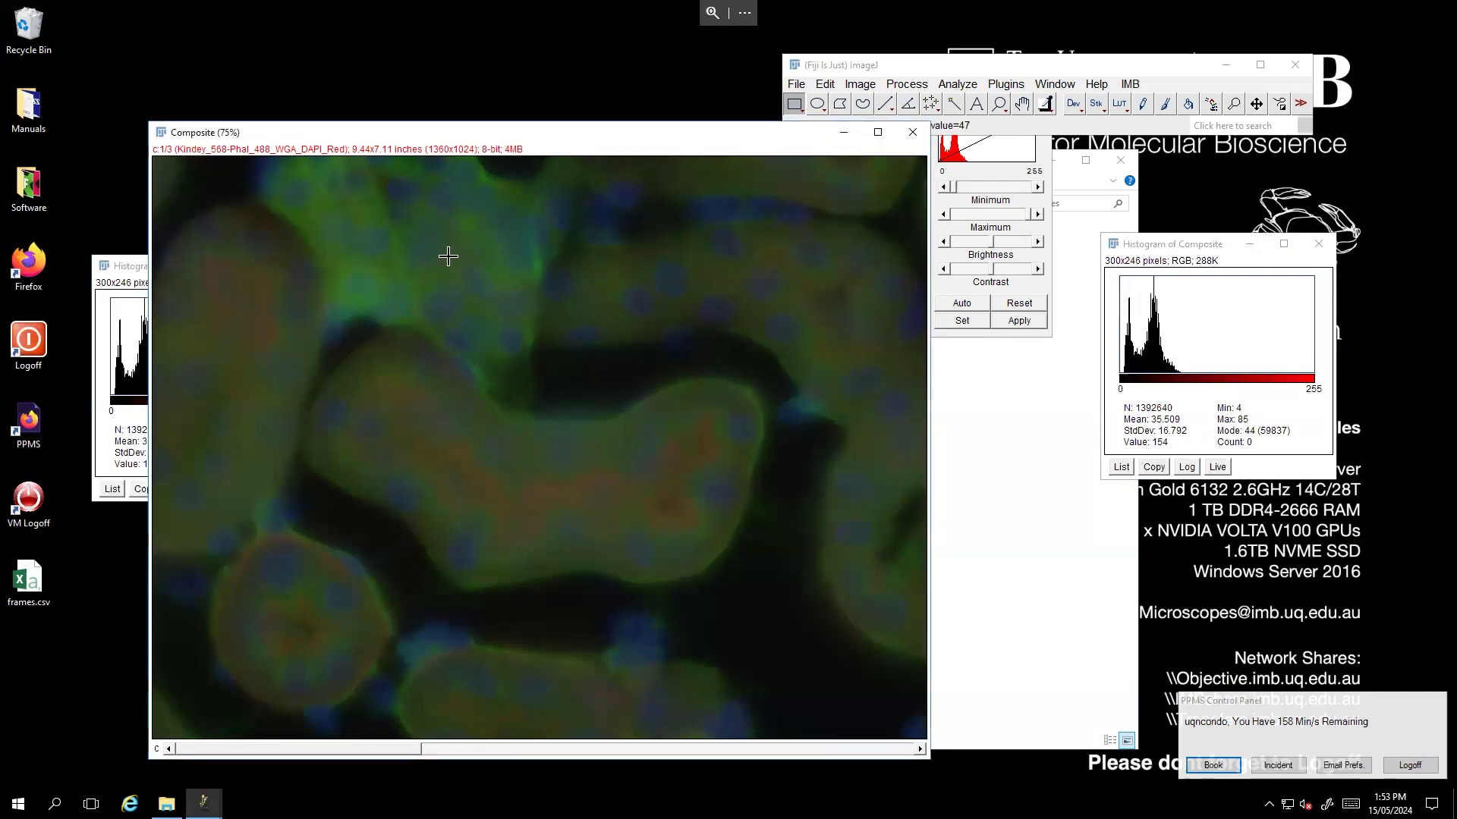
- Display a histogram including all three channels, then close it
key(ctrl+h)
click(679, 253)
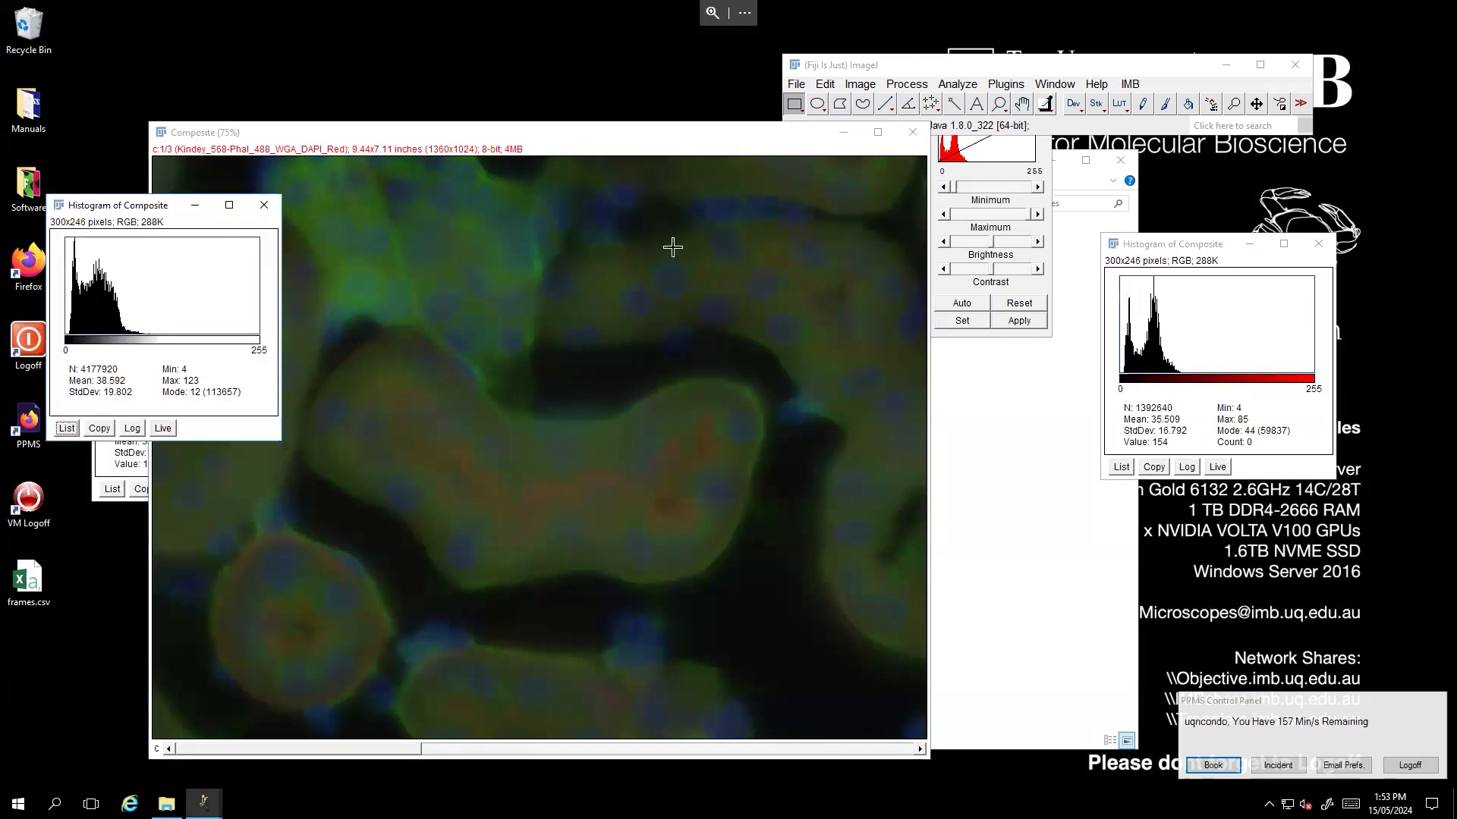
drag(110, 205, 567, 250)
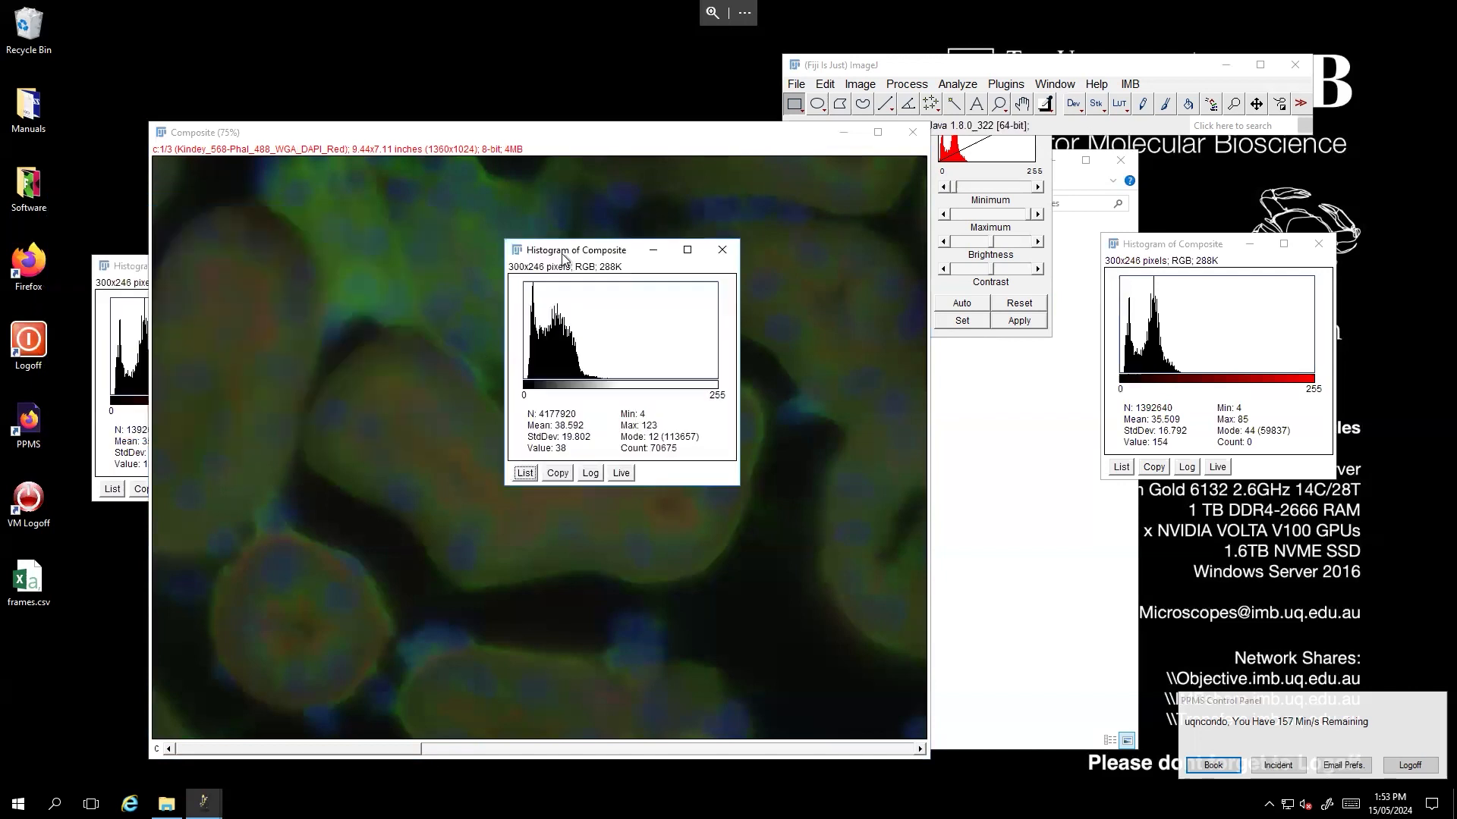
click(104, 272)
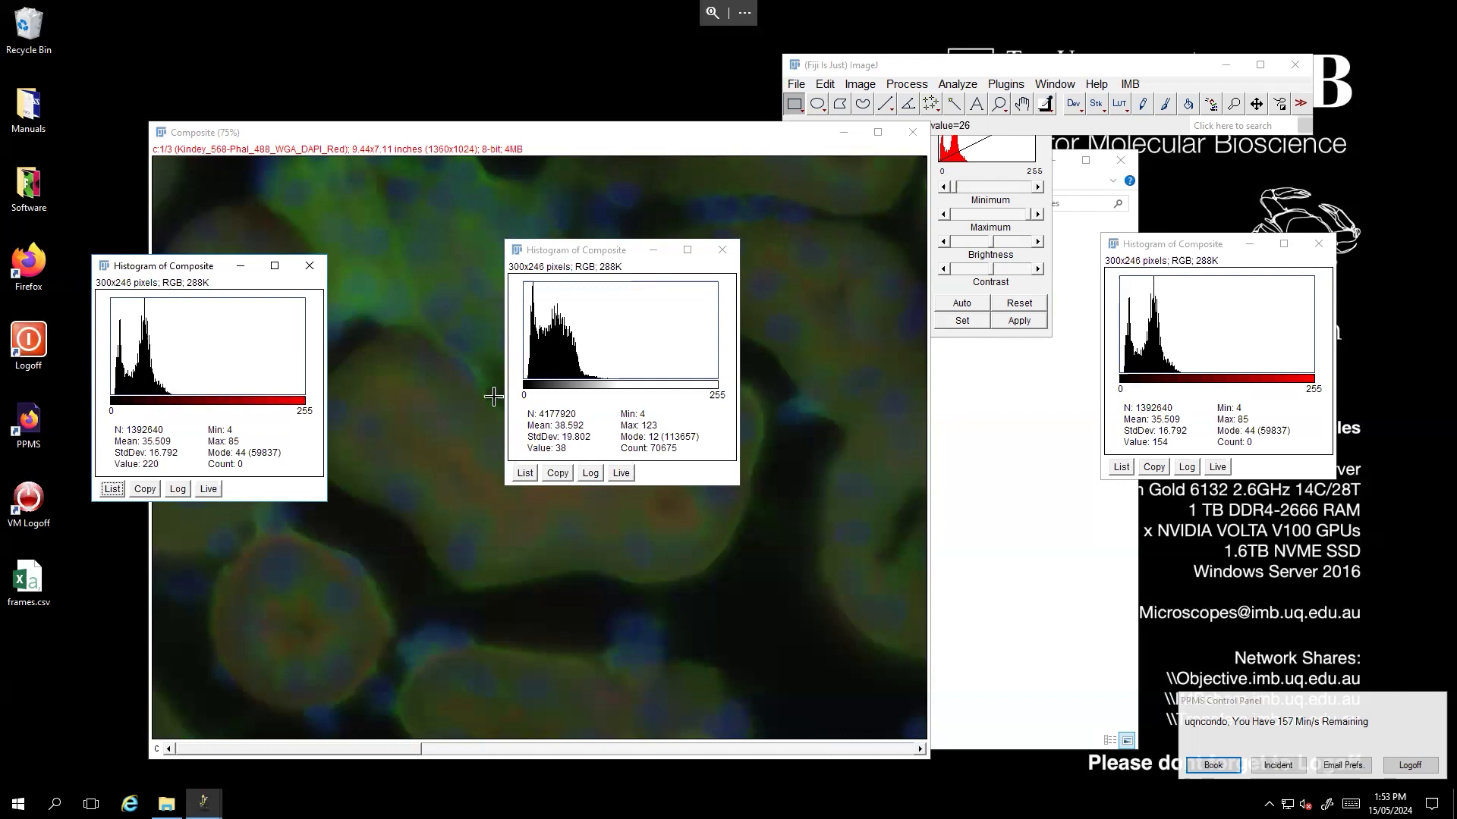
click(721, 250)
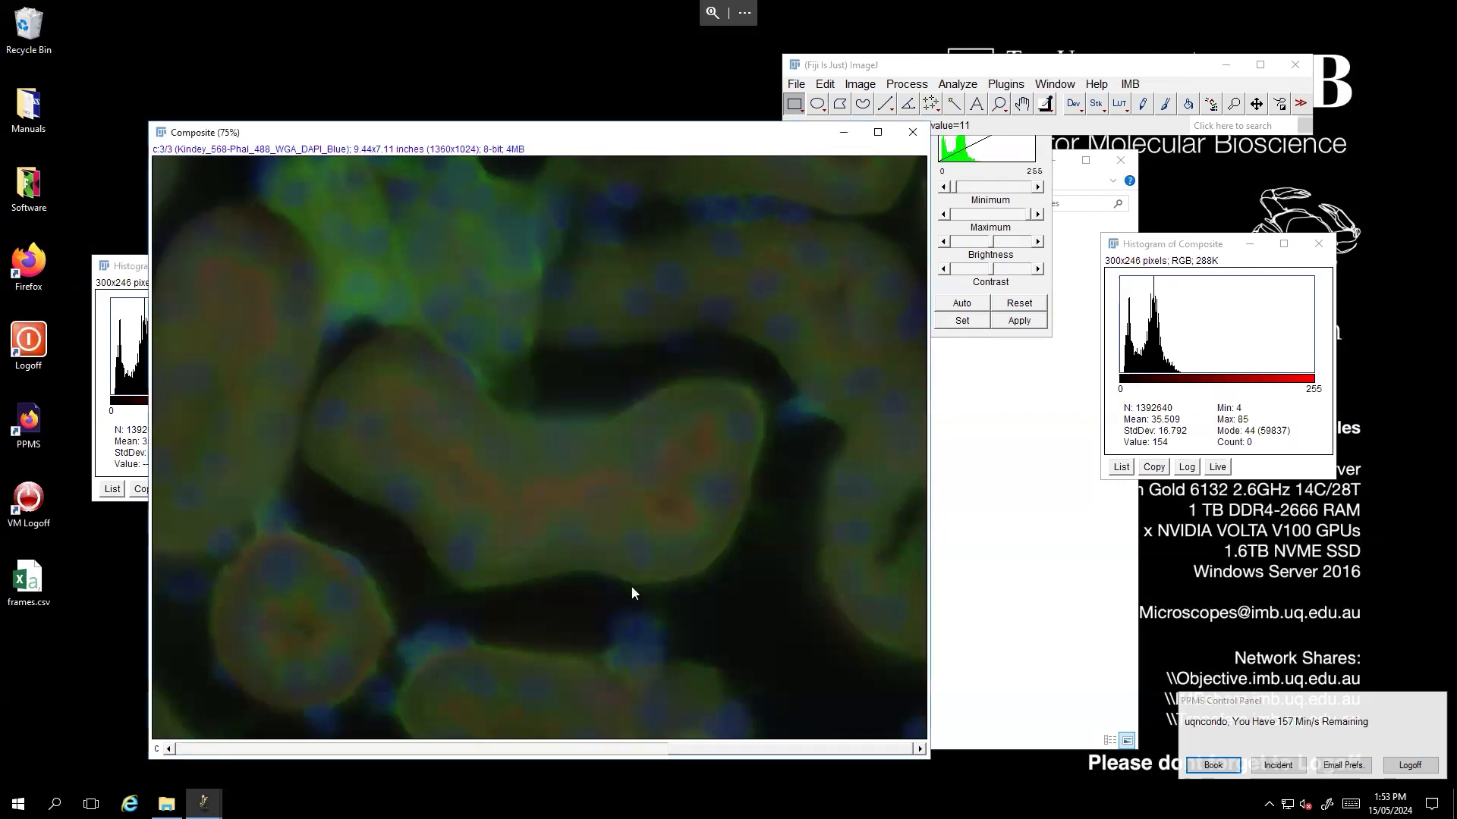
- Show a single-channel histogram of the green channel and rearrange the image and histogram windows
key(ctrl+h)
click(681, 250)
drag(588, 132, 1043, 163)
drag(175, 275, 298, 179)
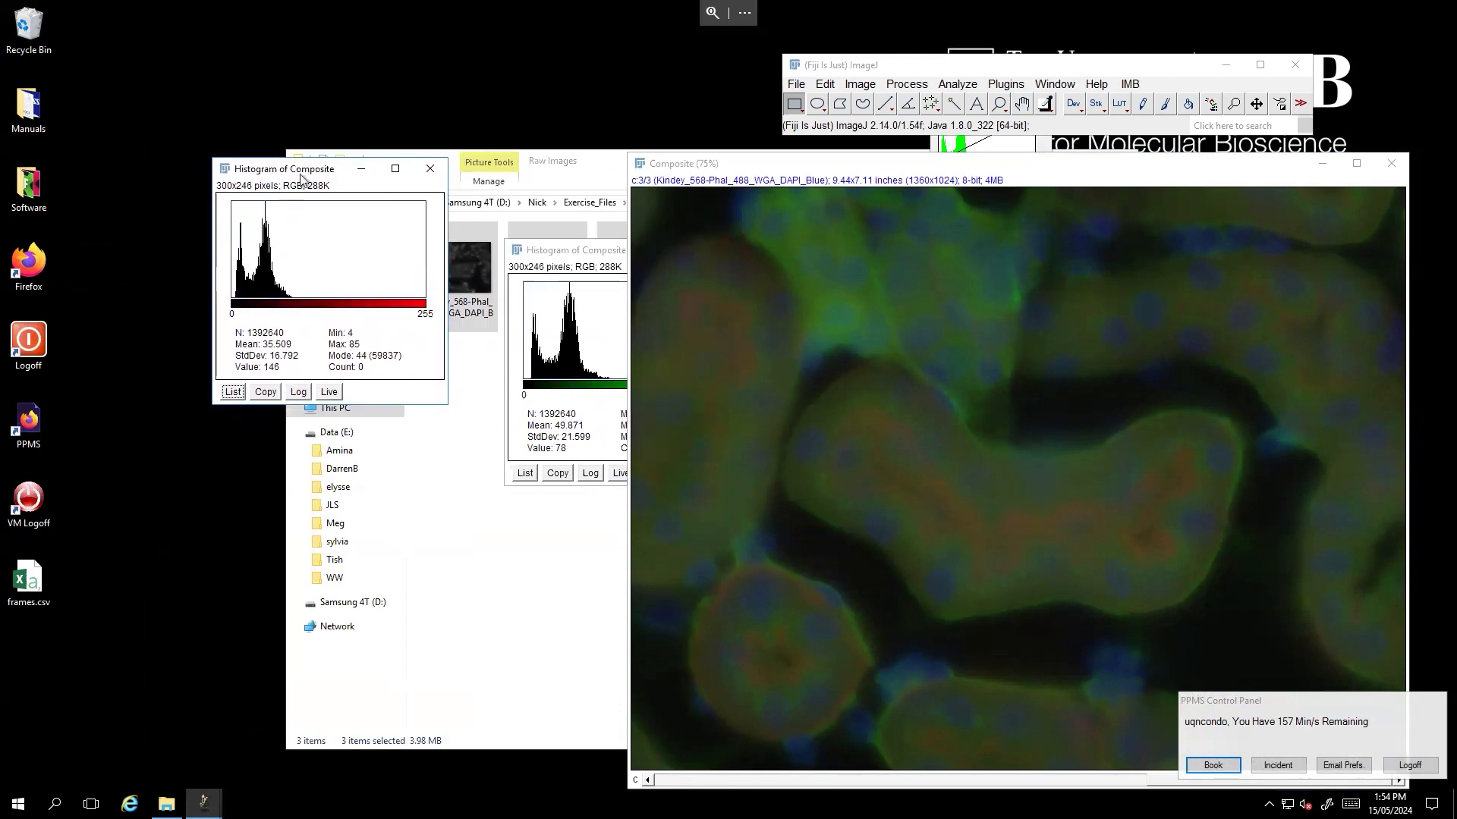
drag(301, 179, 265, 176)
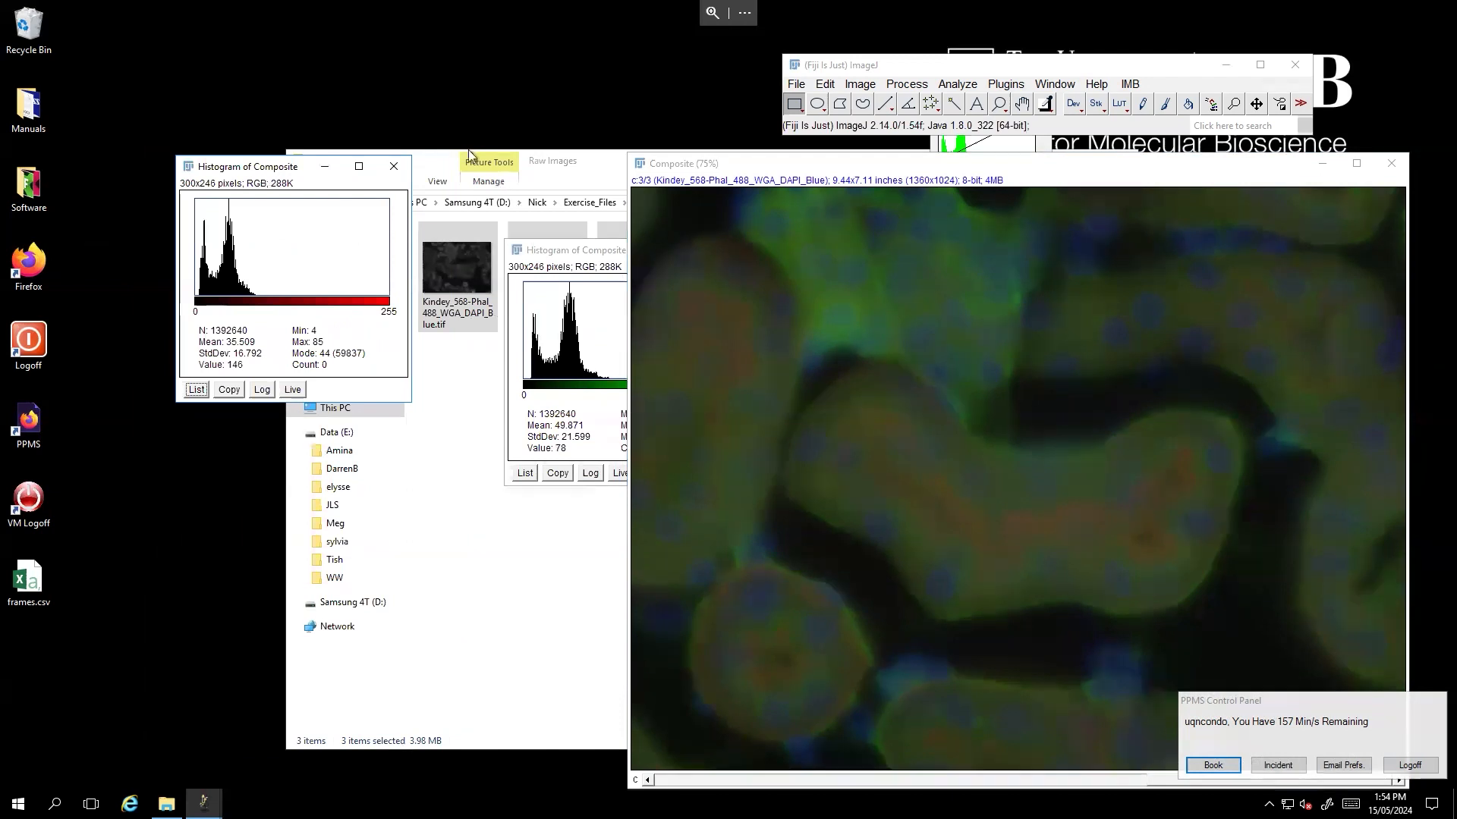
- Show a single-channel histogram of the blue channel and arrange the three histograms side by side
click(724, 170)
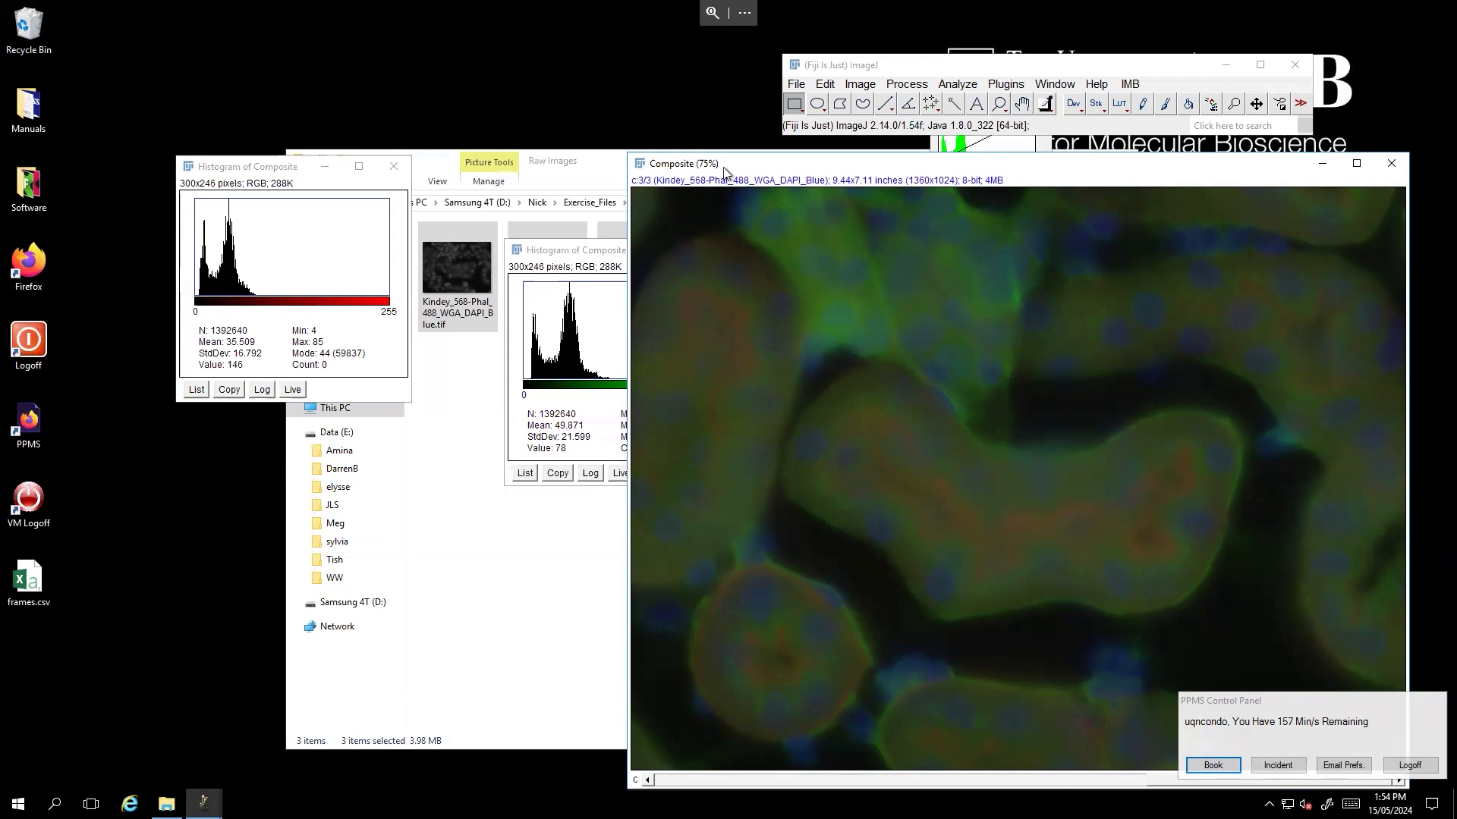
key(ctrl+h)
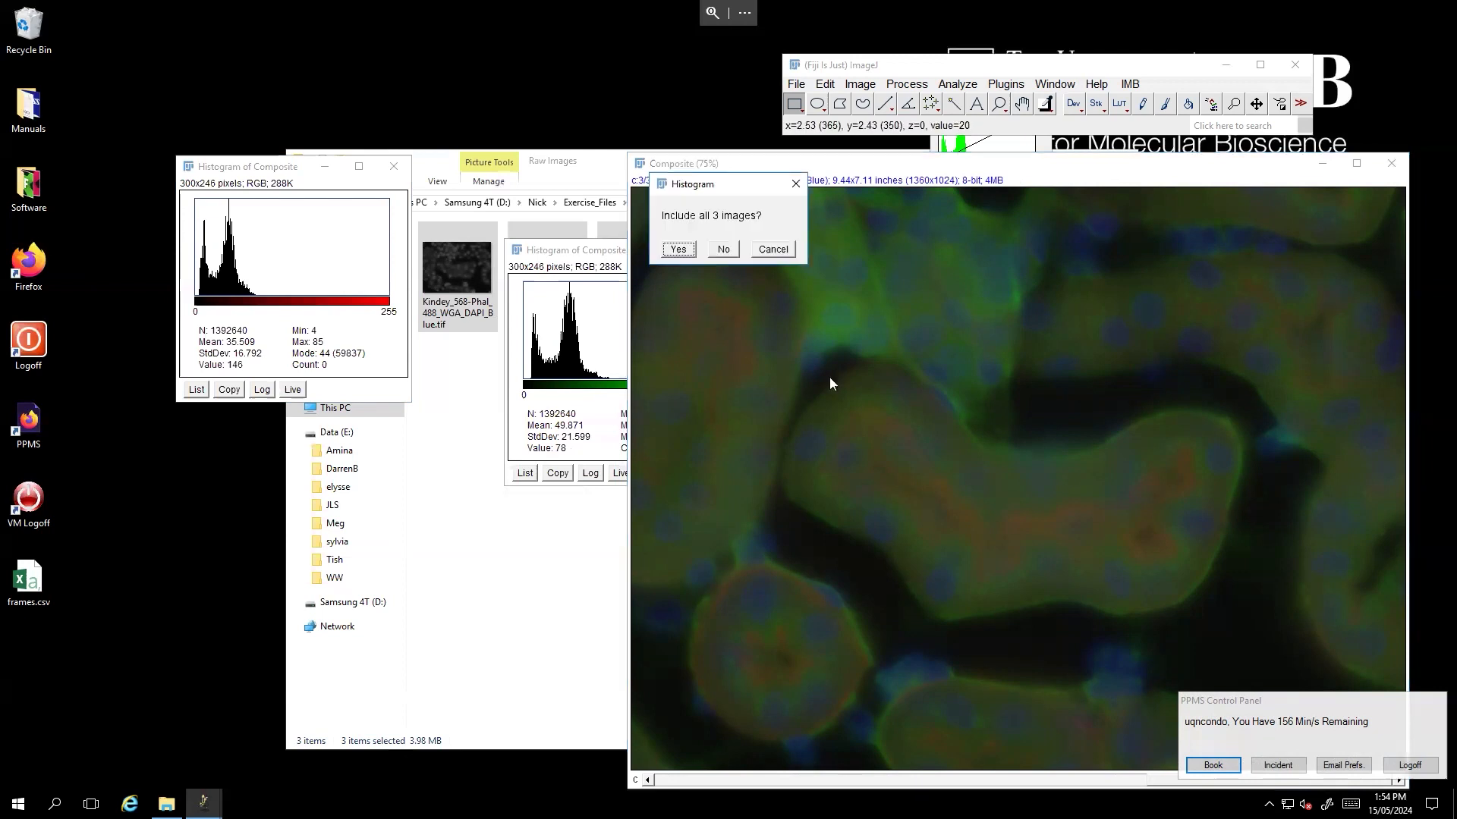
click(721, 251)
drag(576, 261, 275, 456)
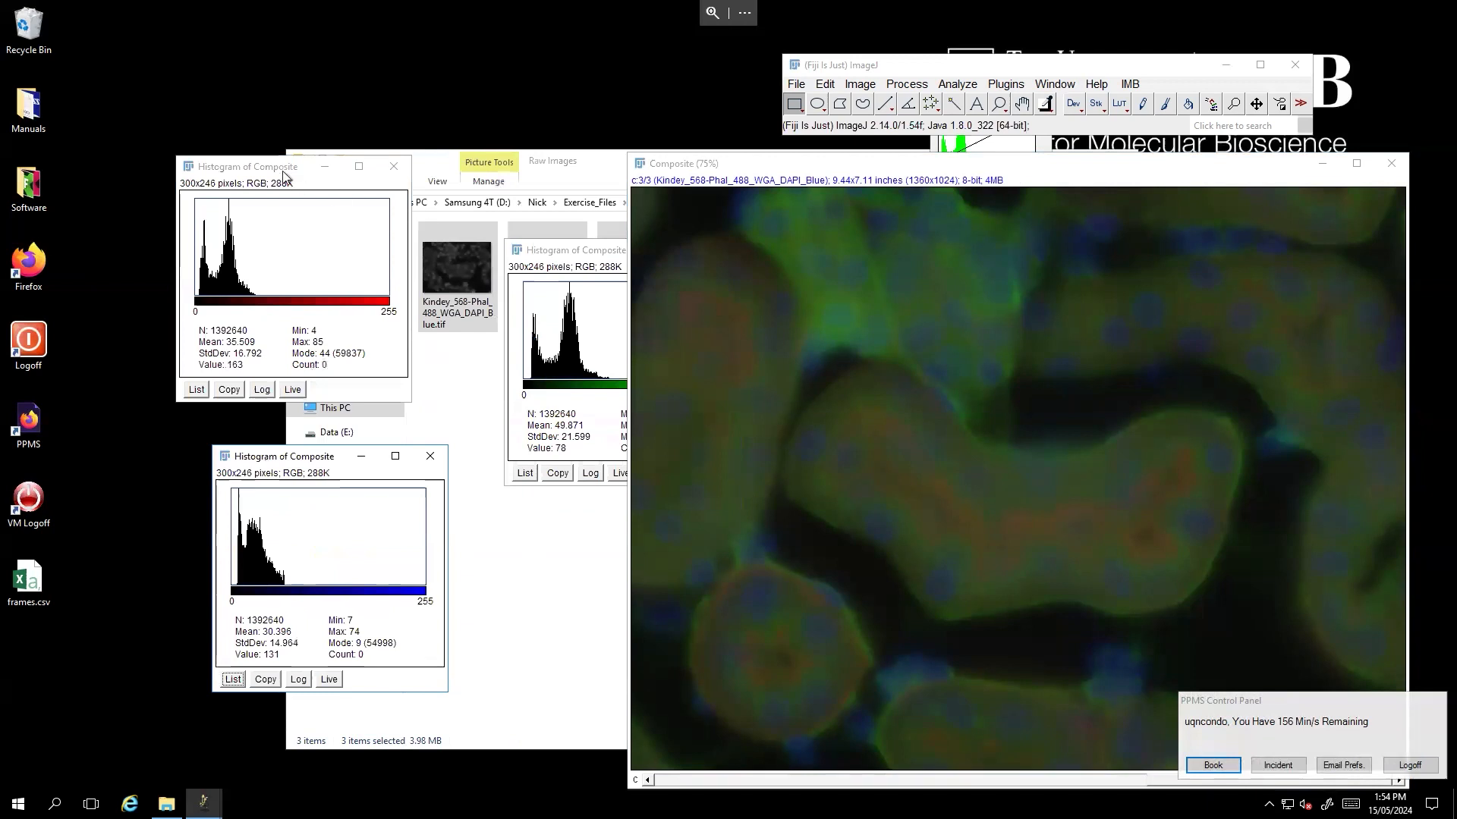
drag(298, 167, 255, 52)
drag(552, 255, 203, 285)
- Open Brightness/Contrast and set the blue channel's display range to 7 minimum and 74 maximum
key(ctrl+shift+c)
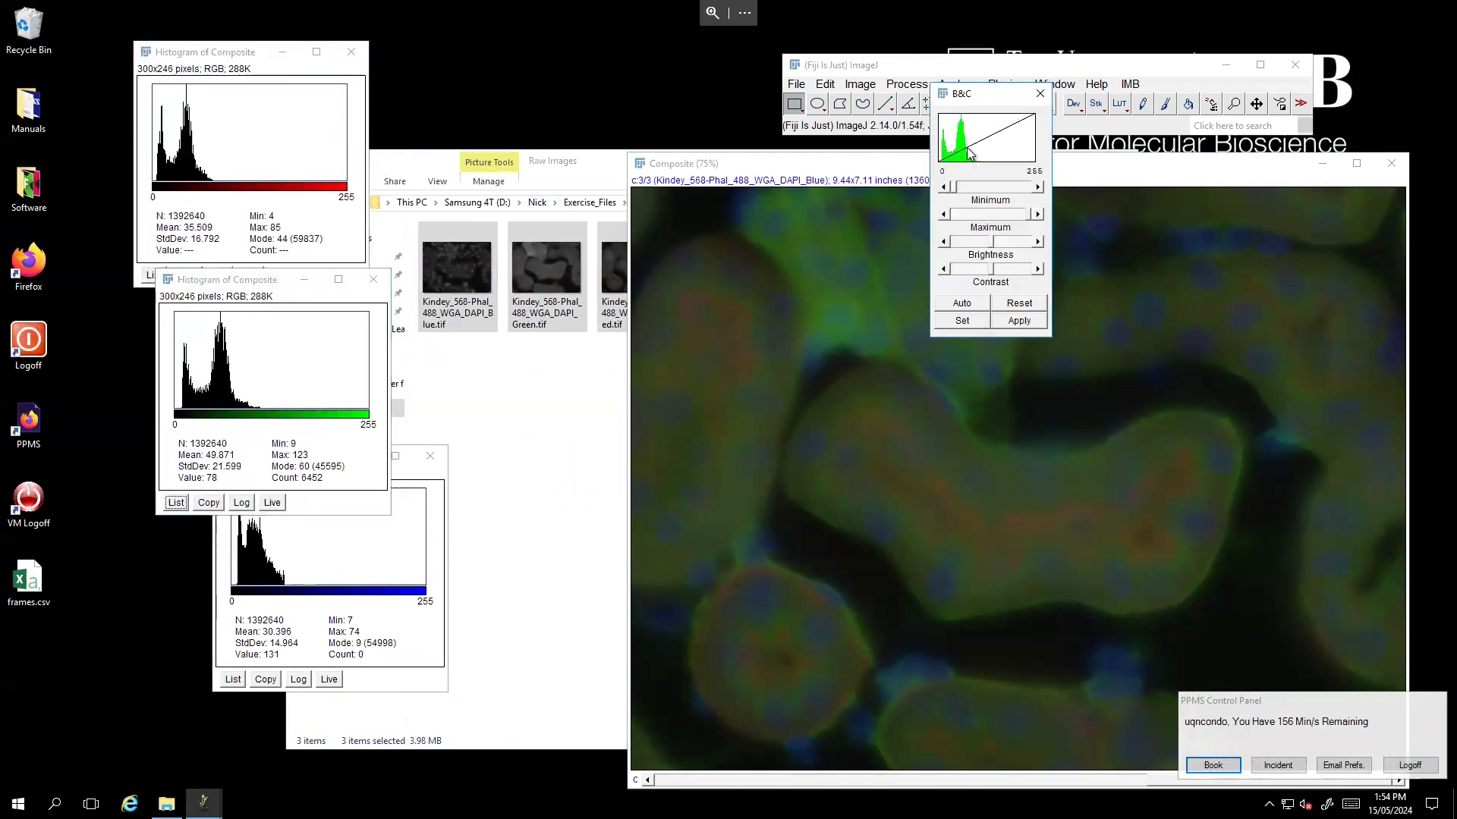
drag(975, 101, 515, 93)
click(812, 170)
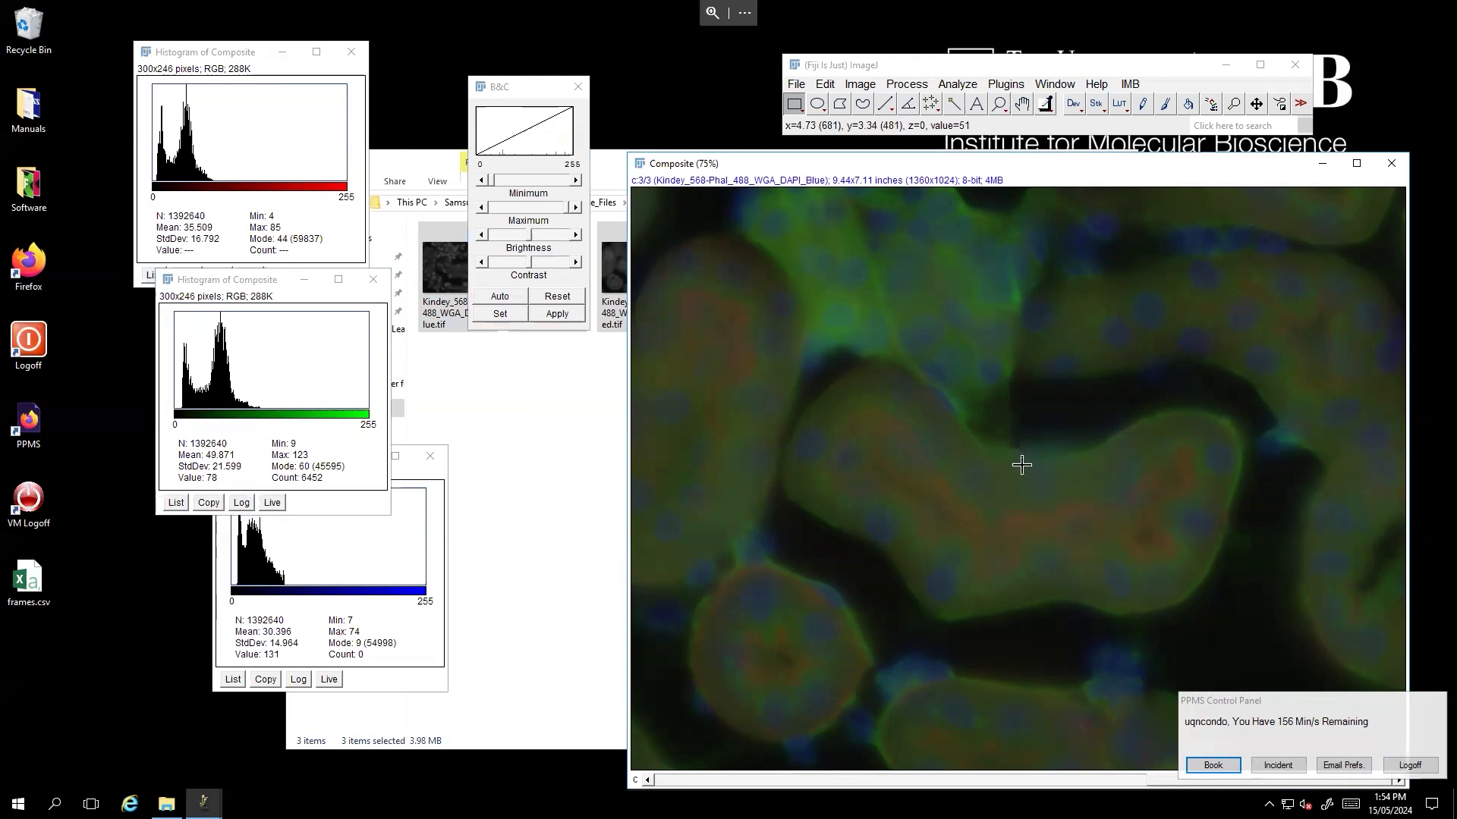
click(486, 319)
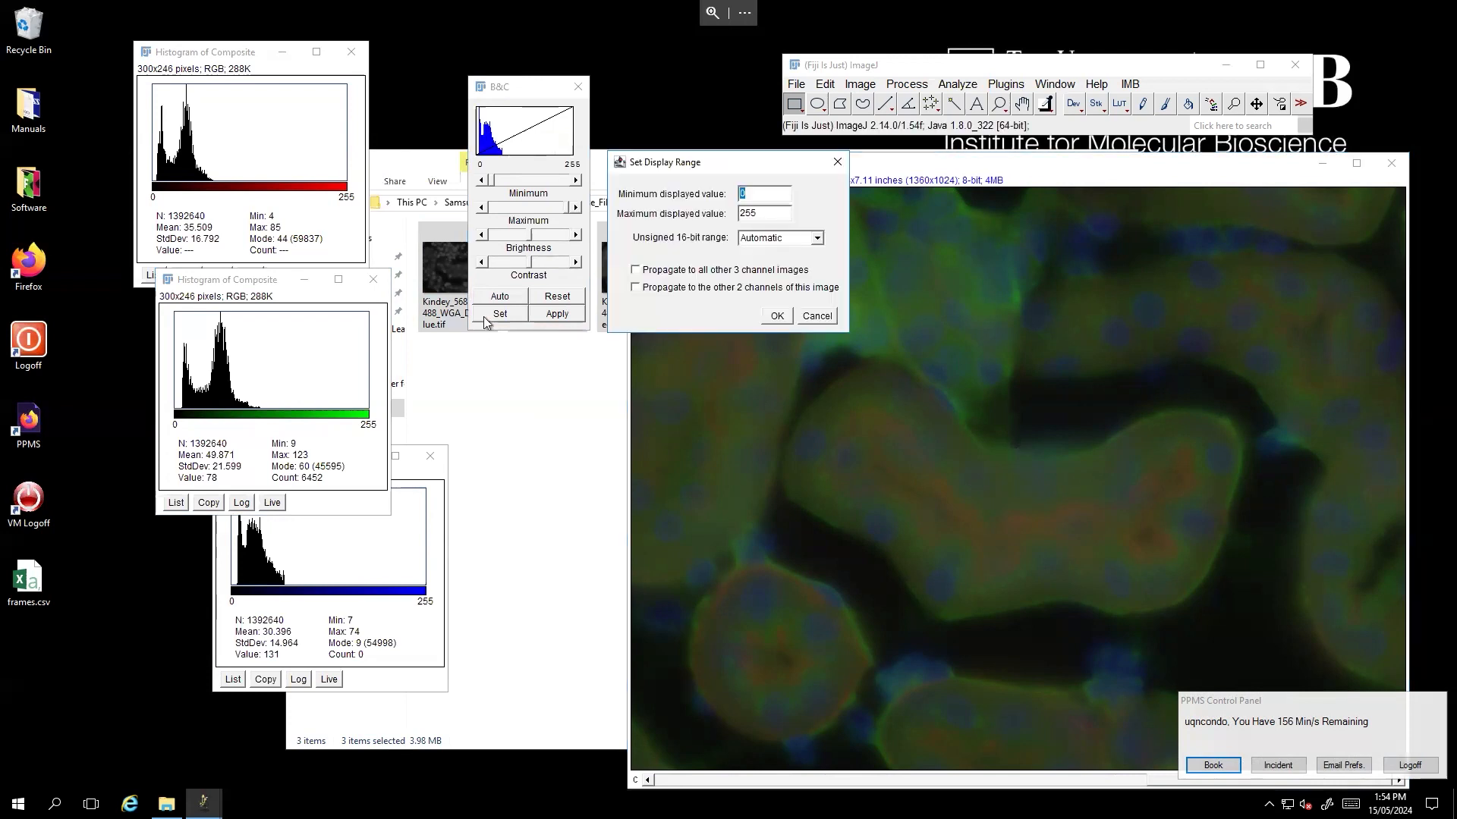
text(7)
key(Tab)
text(74)
click(776, 315)
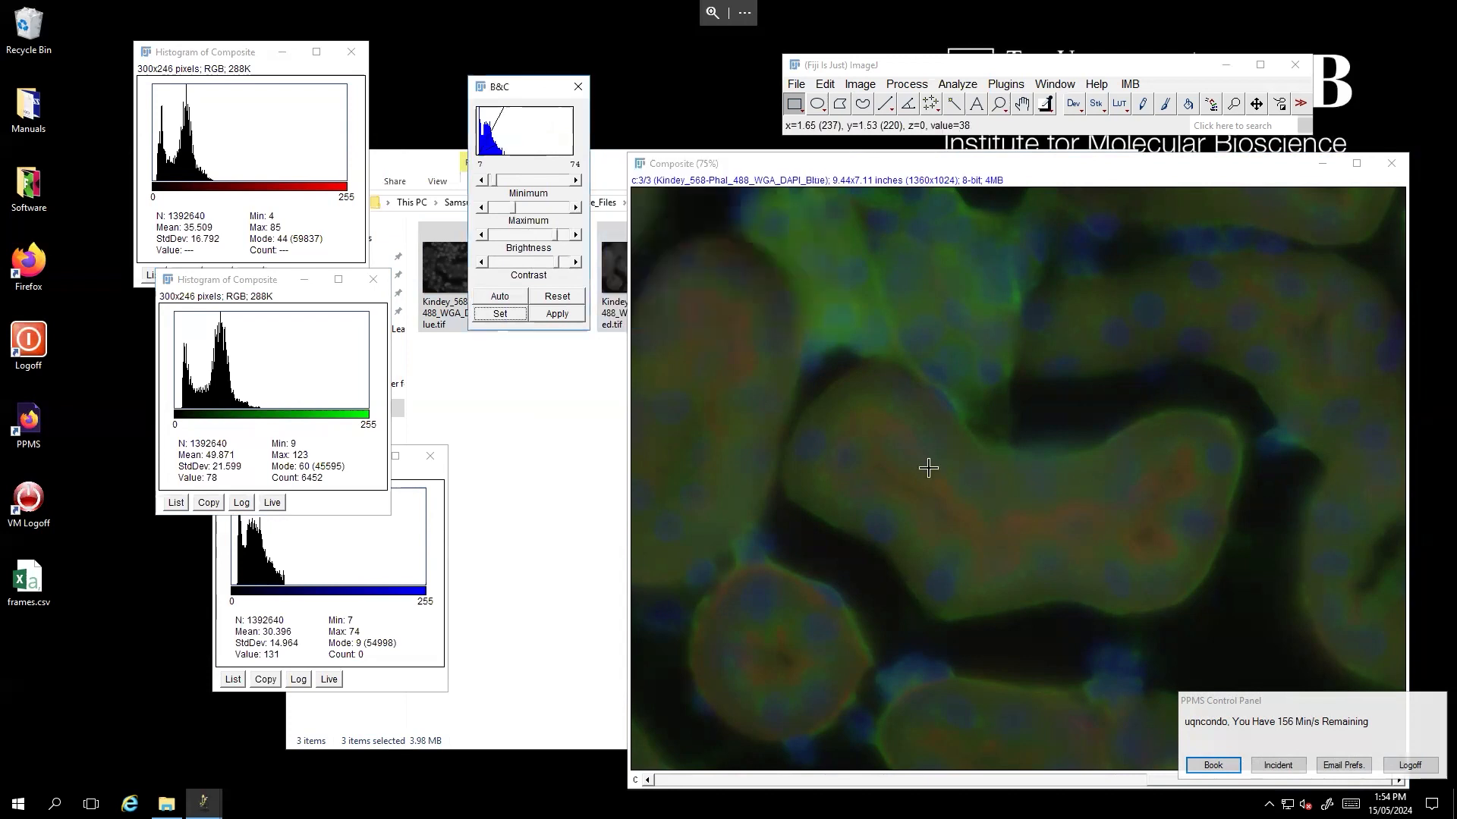
- Switch to the green channel and set its display range to 9 minimum and 123 maximum
scroll(928, 469, up, 1)
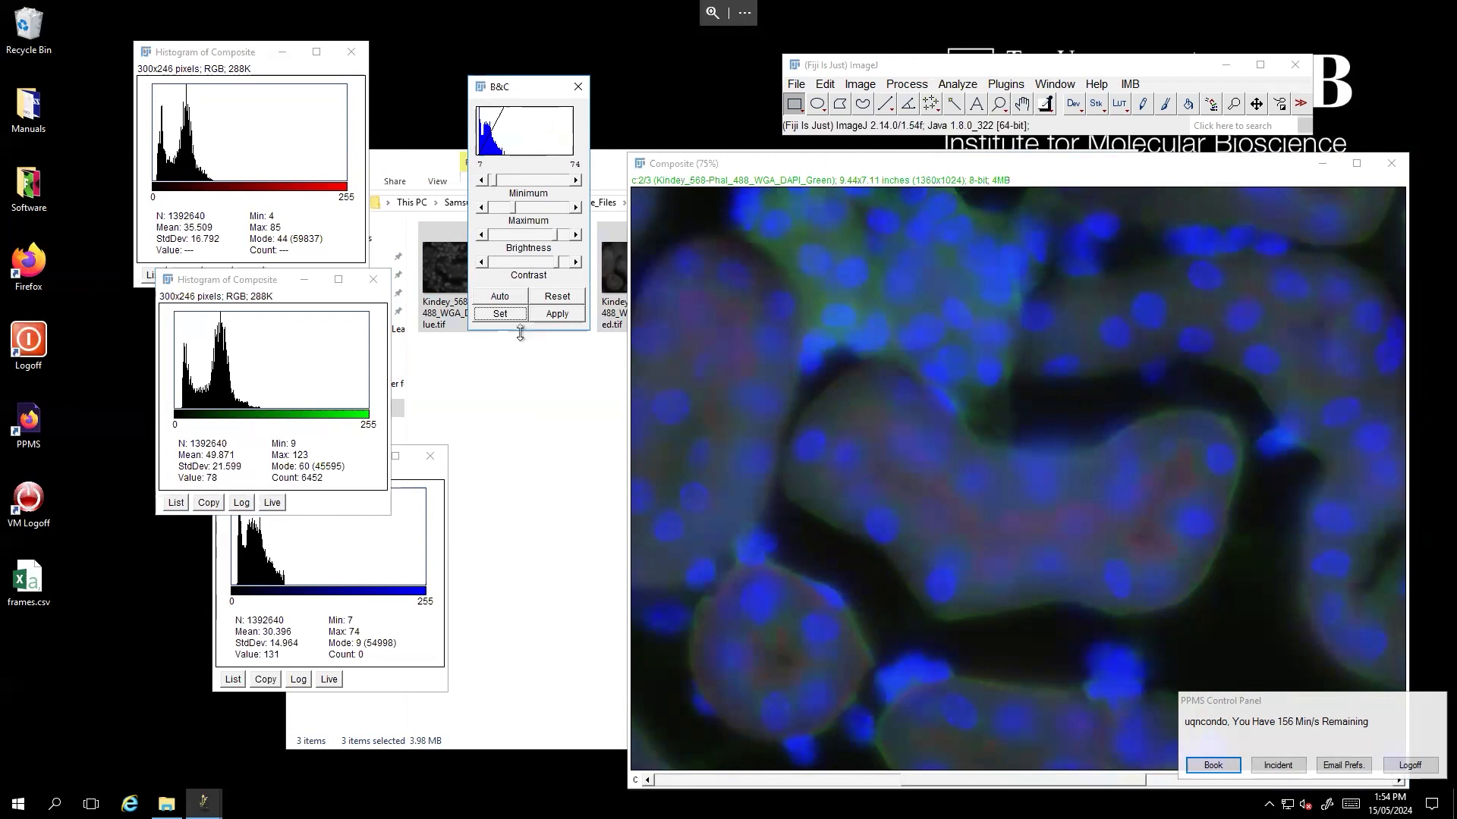
click(497, 313)
text(9)
key(Tab)
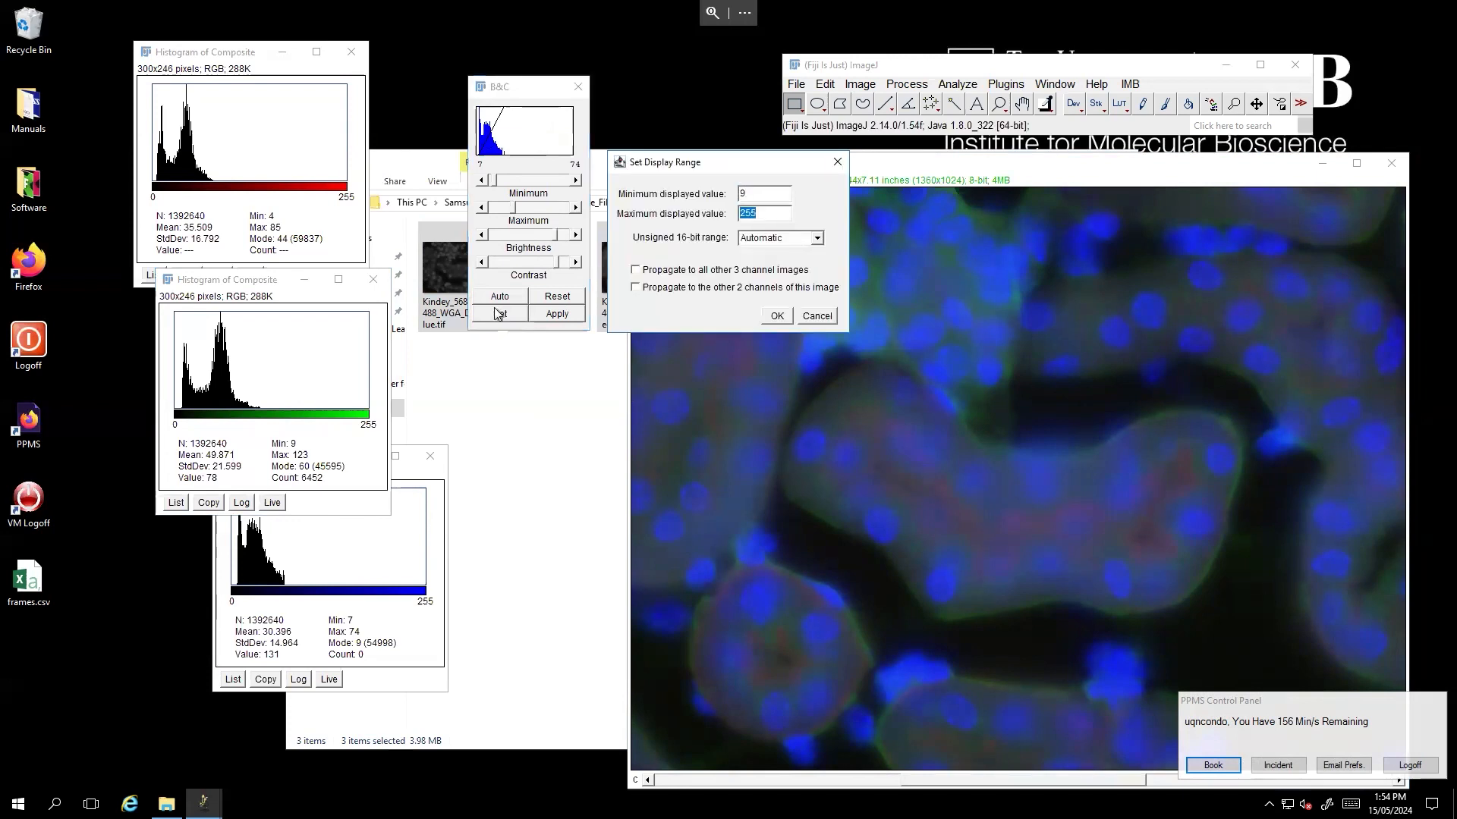
text(123)
click(777, 316)
- Switch to the red channel and set its display range maximum to 85
scroll(835, 425, up, 1)
click(500, 315)
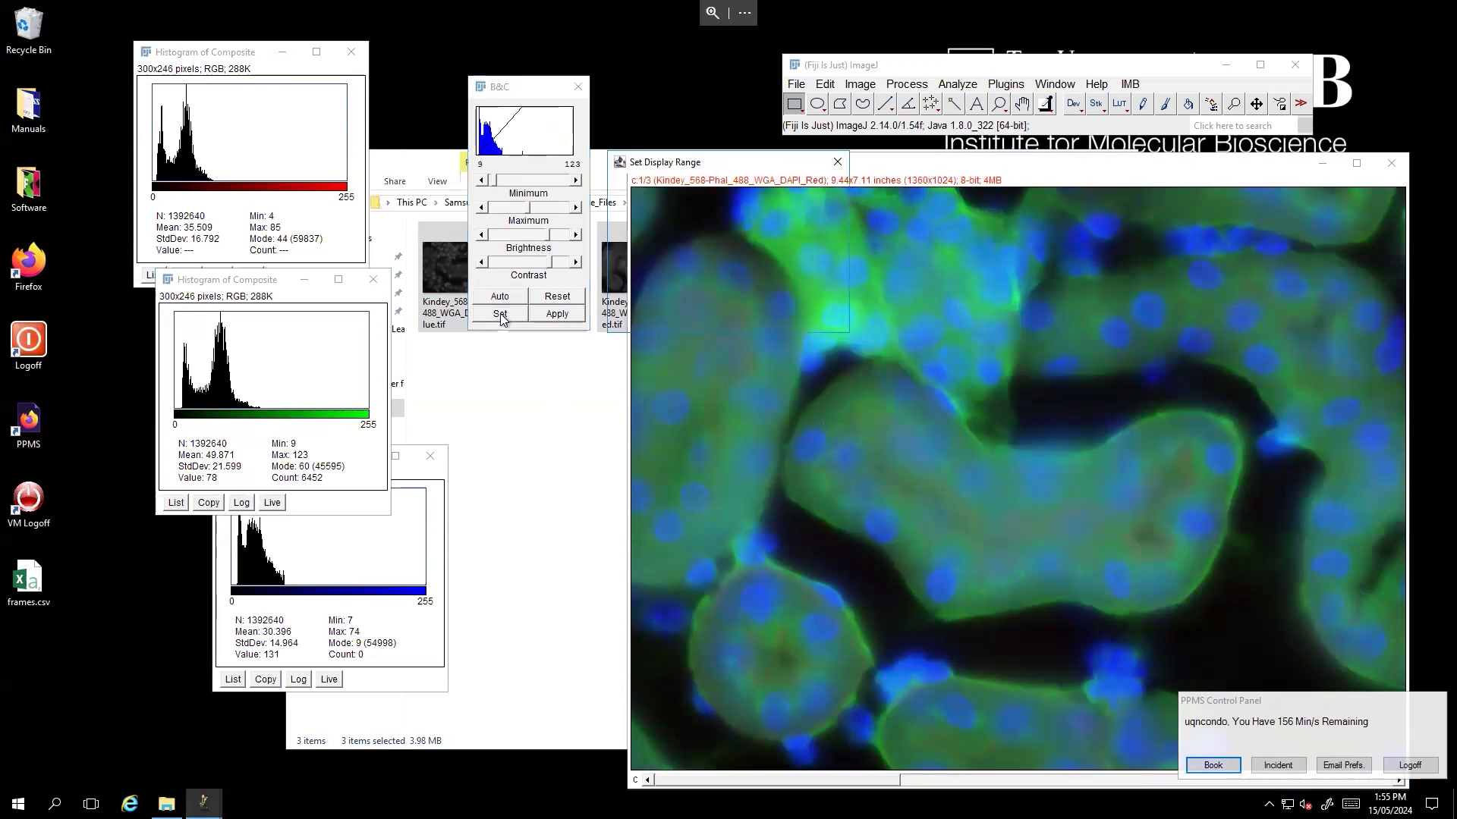
key(Tab)
text(85)
key(Return)
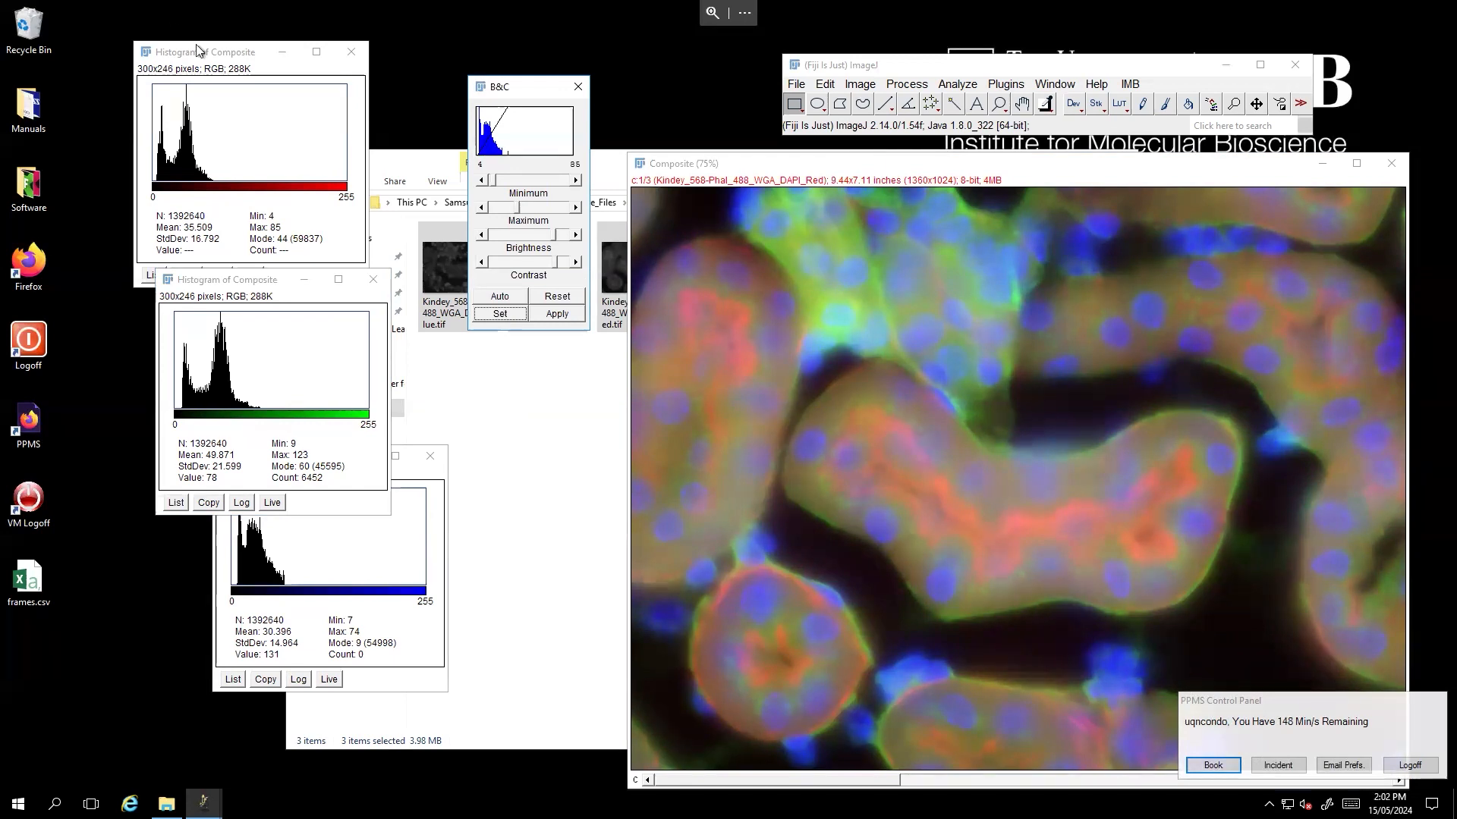
- Close the red channel histogram and re-create it as a single-channel histogram
drag(215, 60, 256, 63)
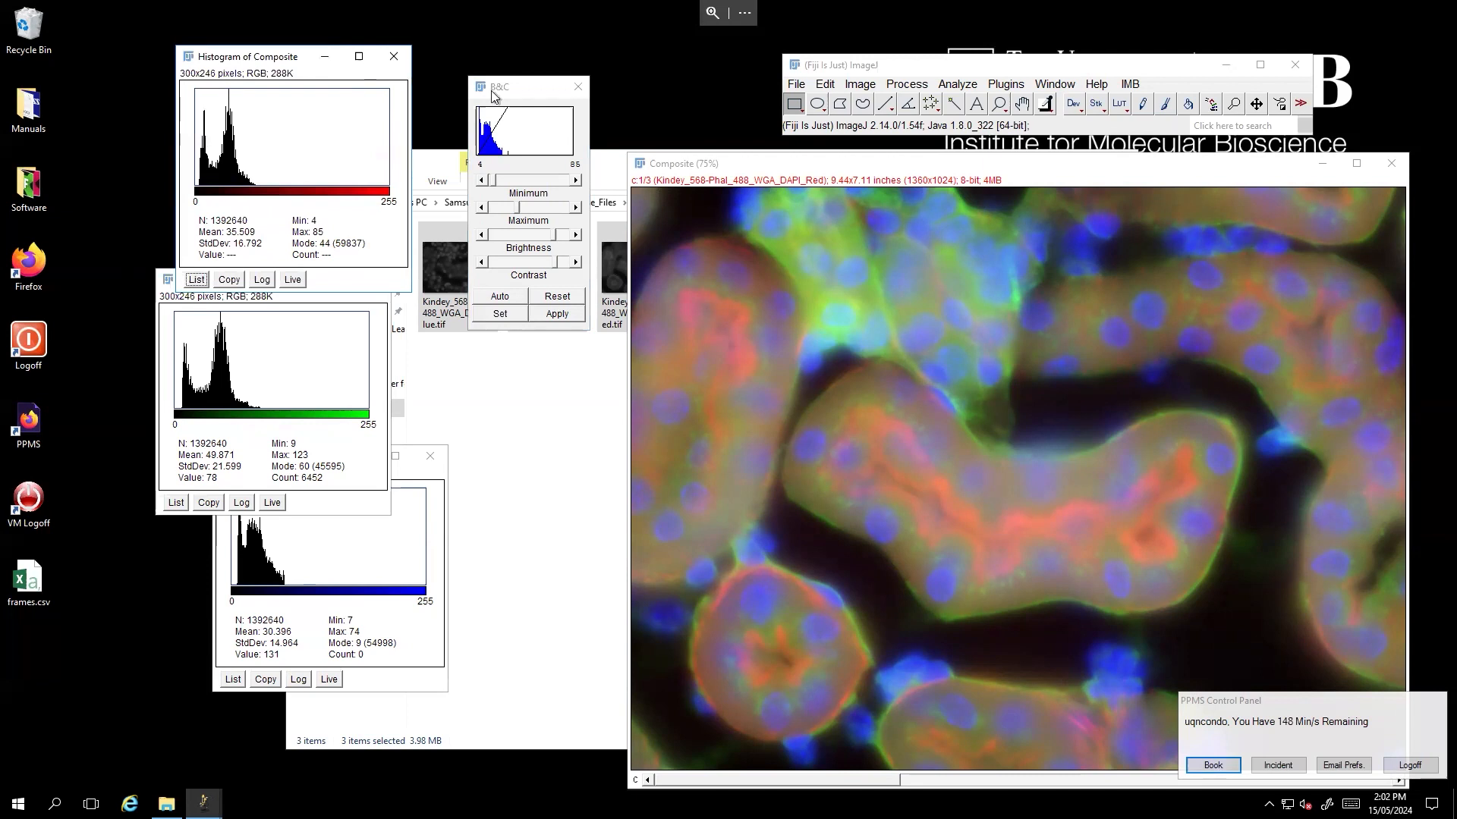
drag(278, 66, 220, 171)
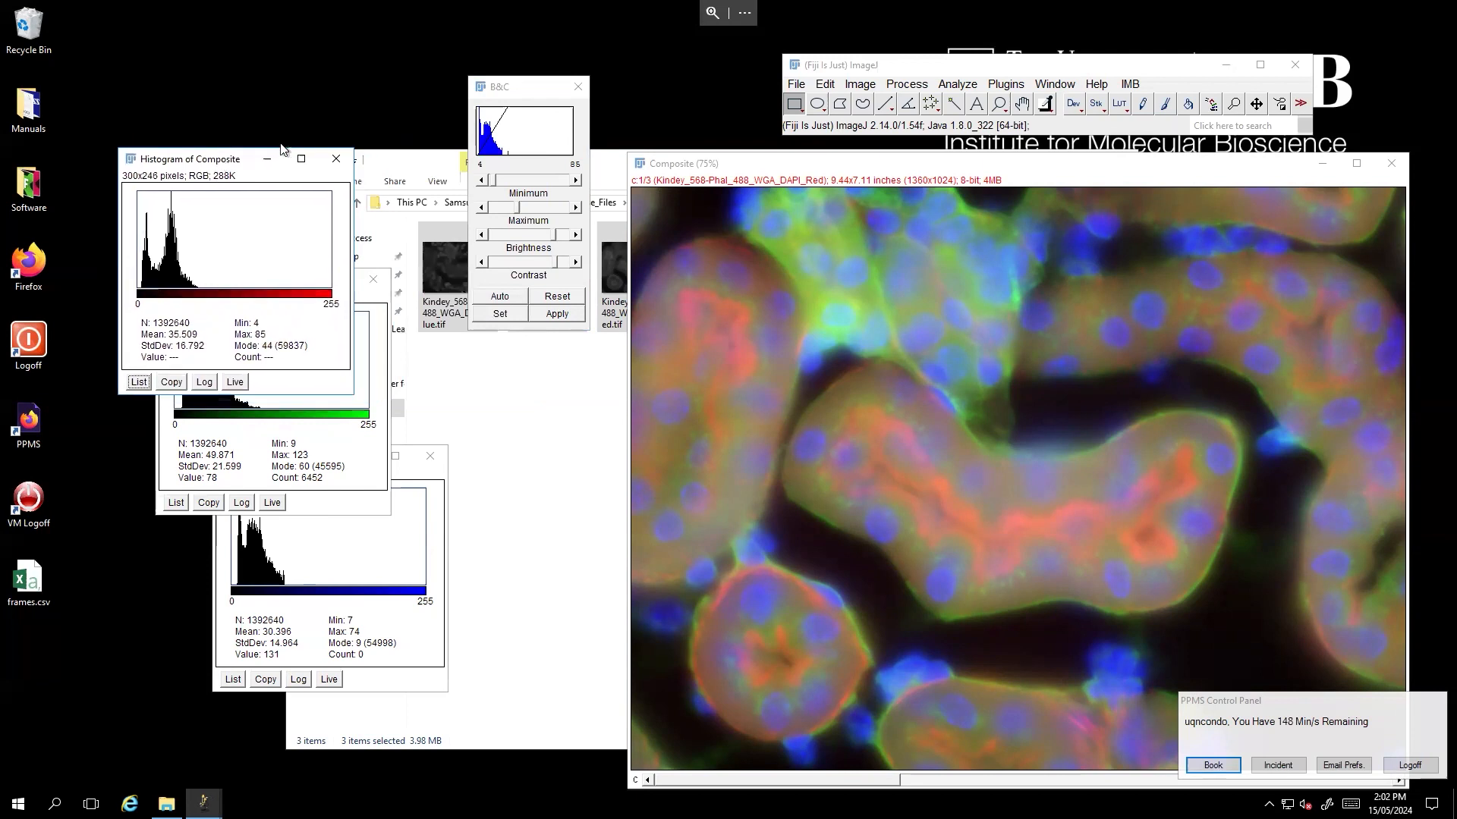
click(334, 160)
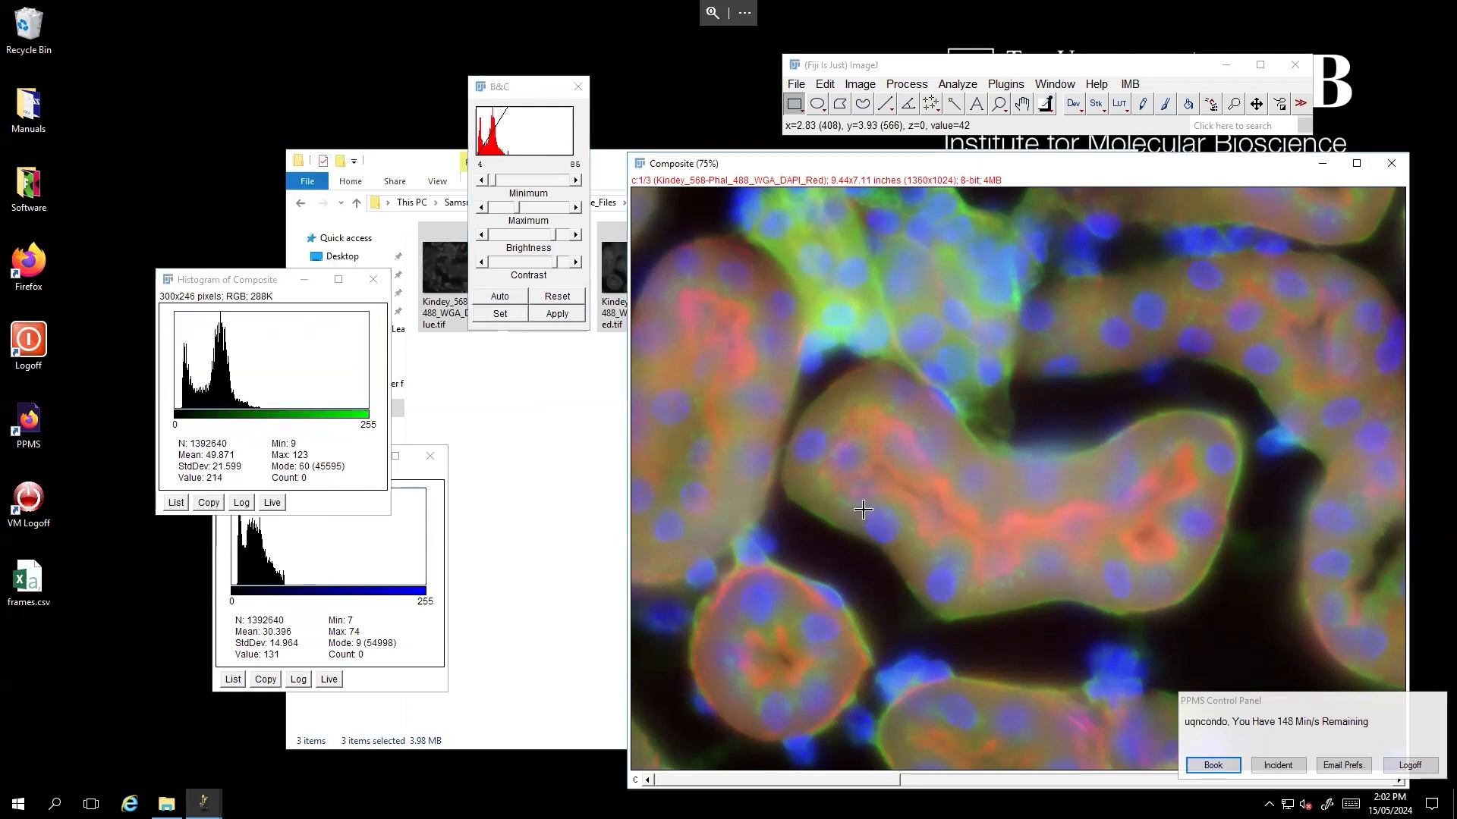
key(h)
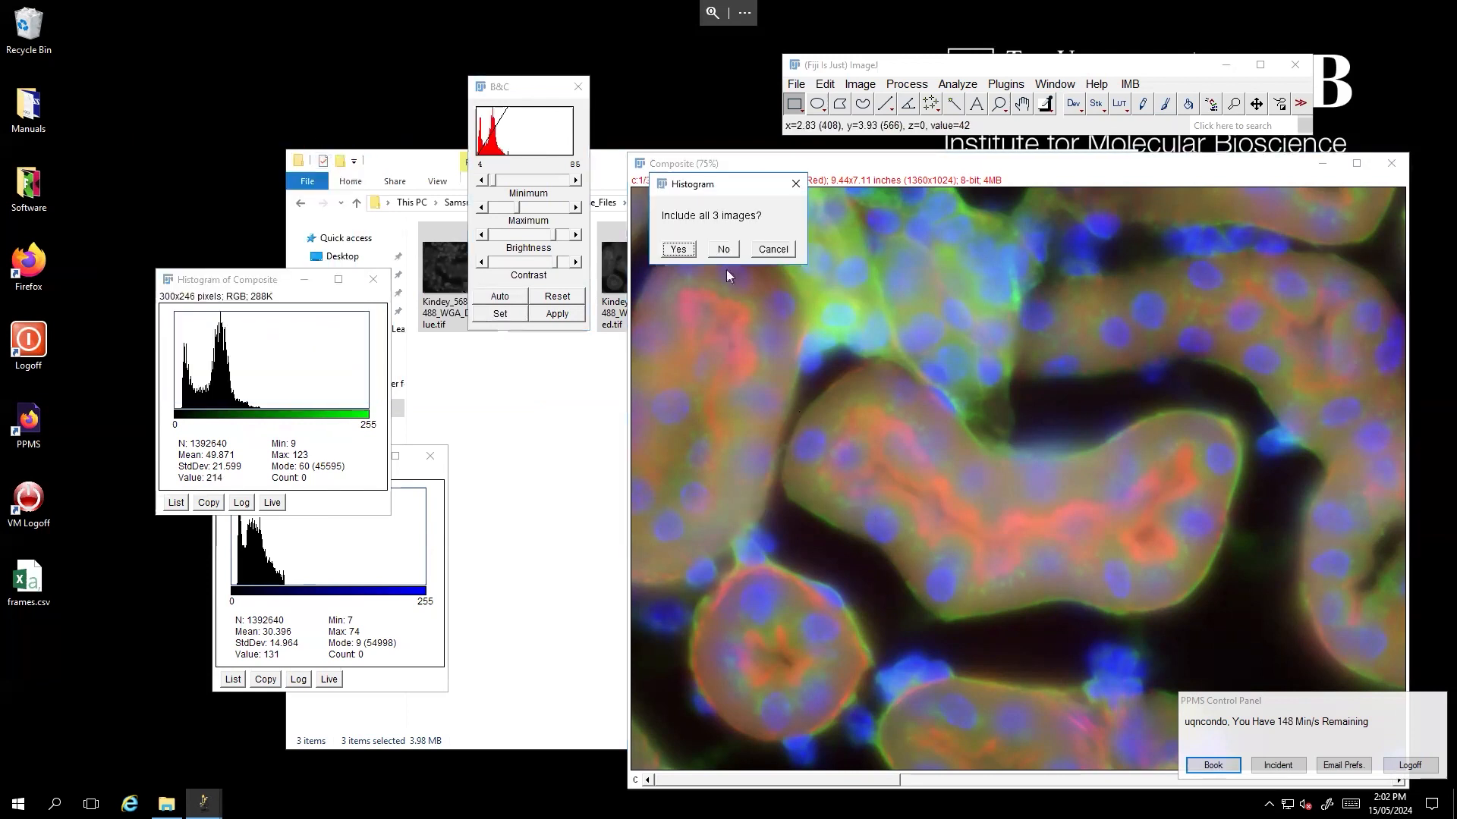
click(725, 252)
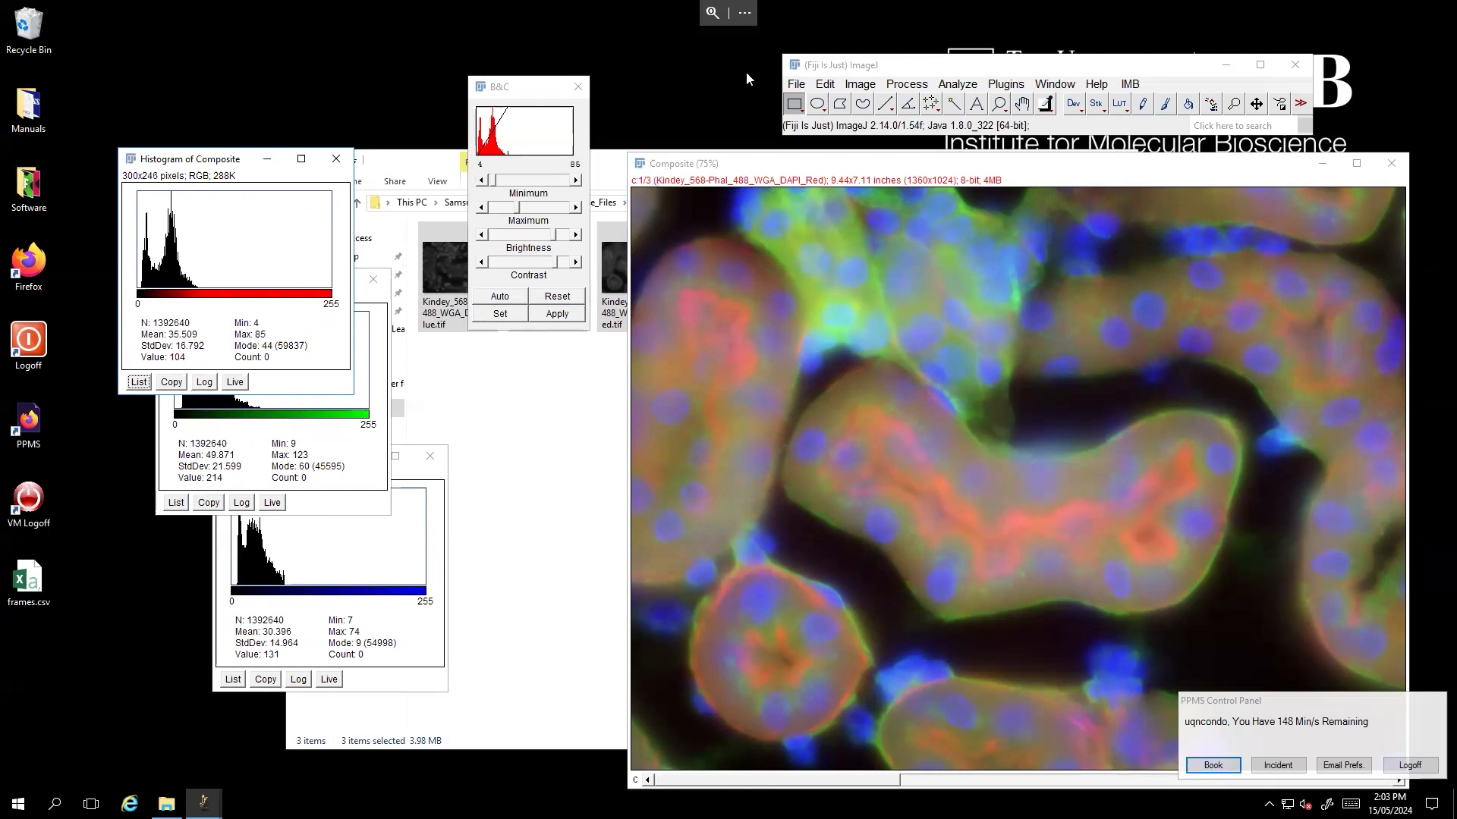
- Drag the red channel's maximum slider down and back up to about 164
click(497, 106)
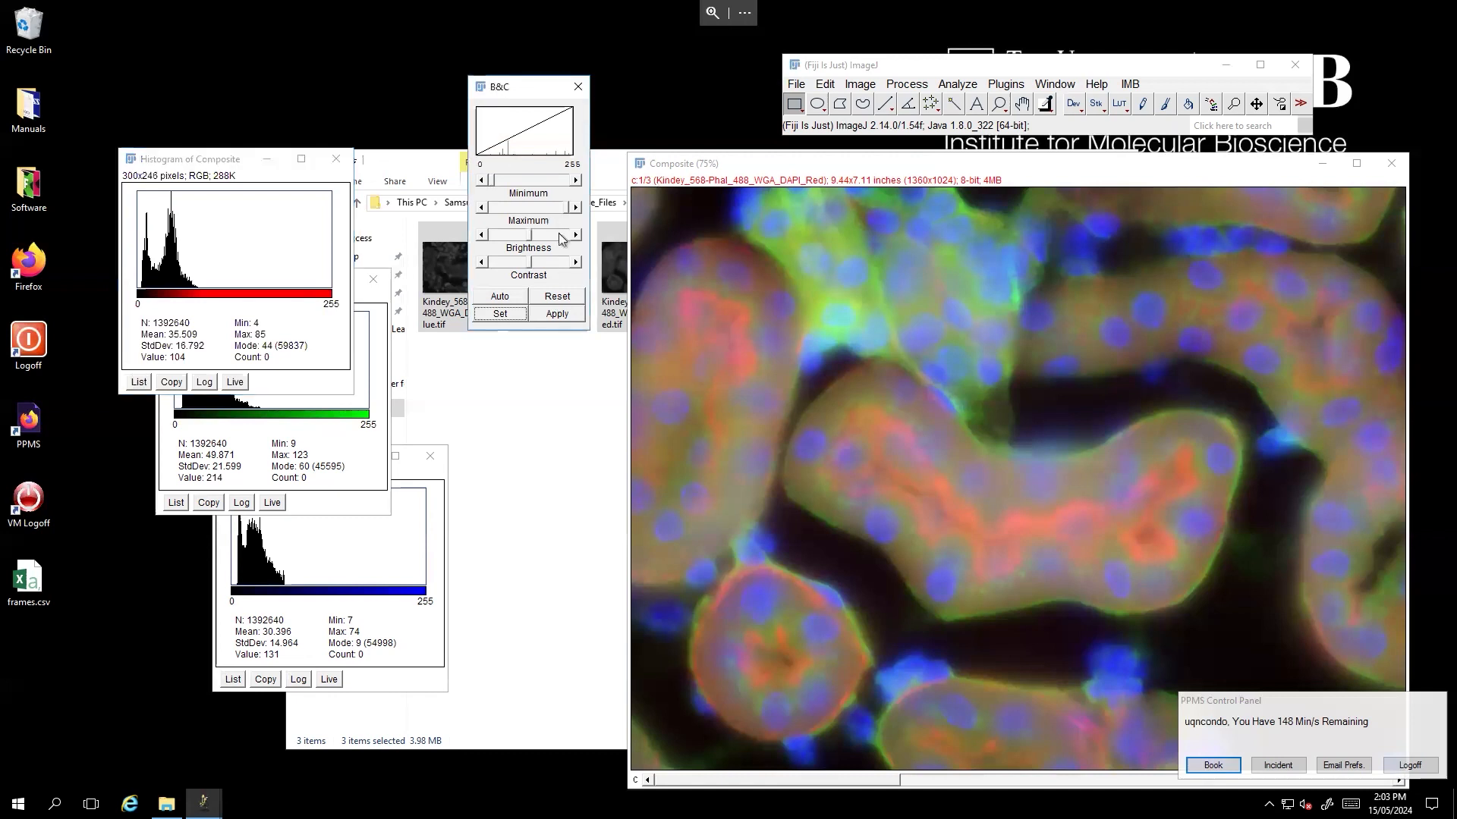
drag(570, 208, 478, 213)
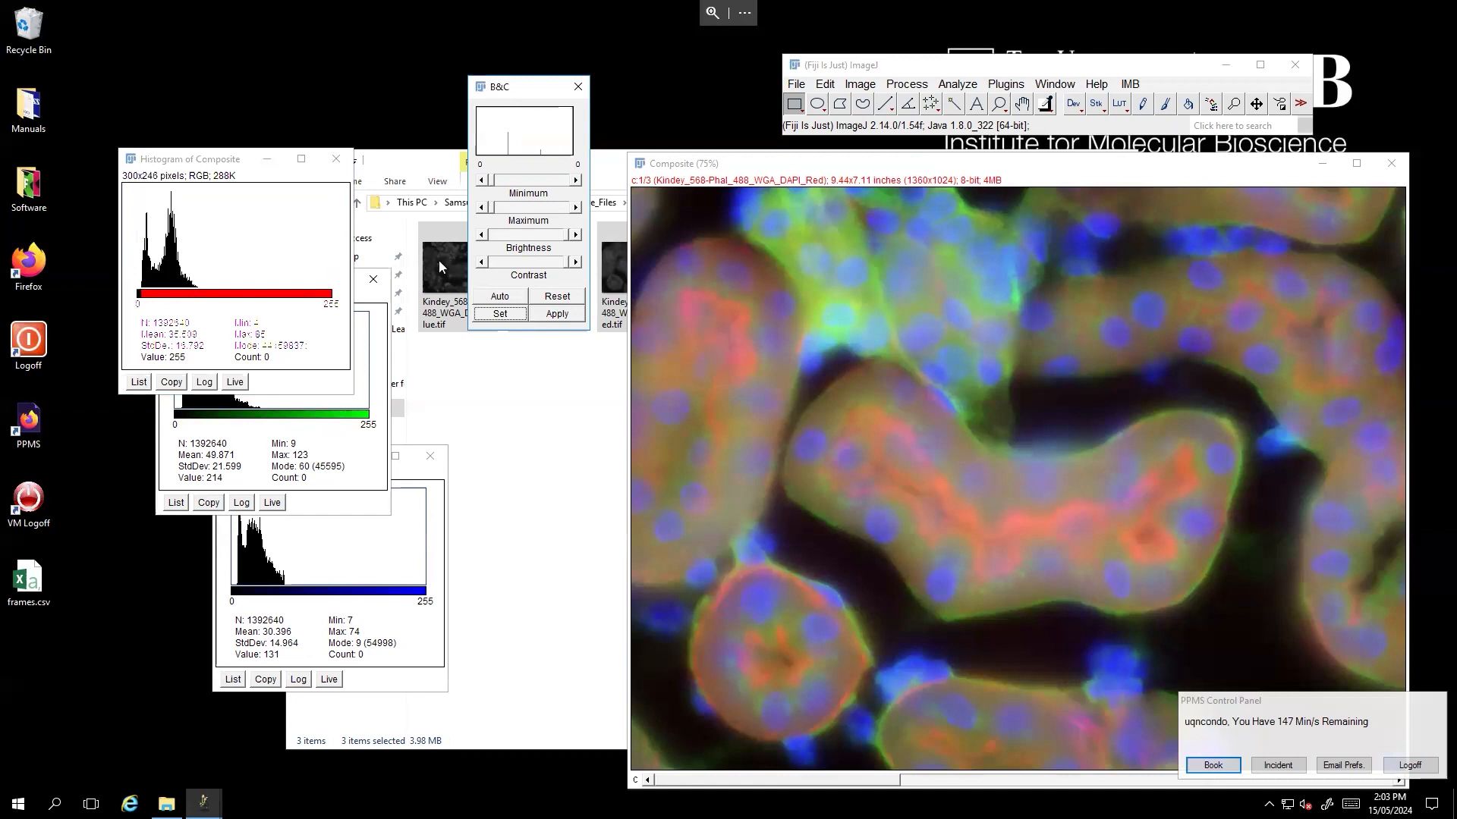
click(503, 210)
drag(502, 214, 543, 210)
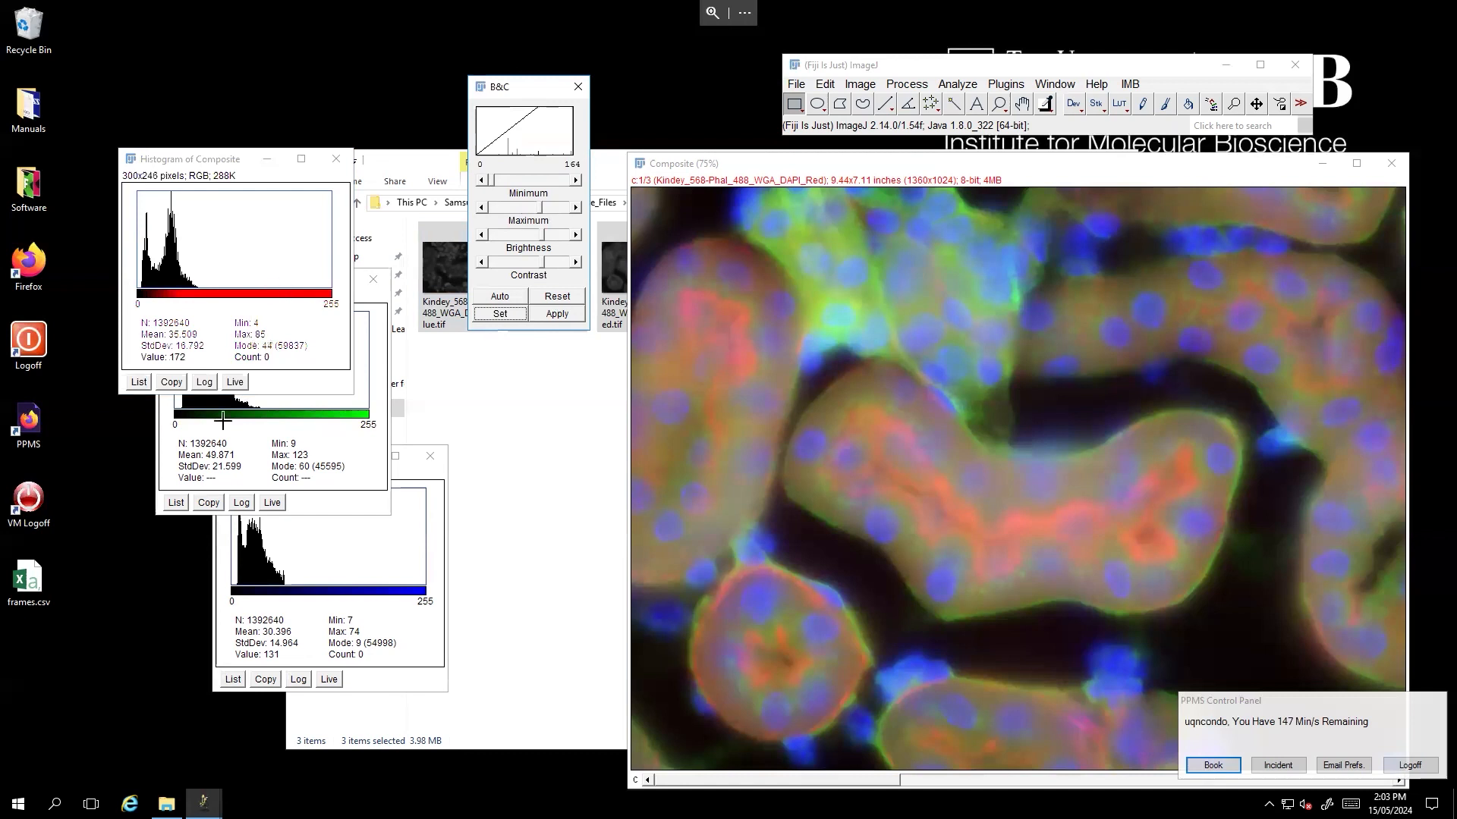
click(683, 165)
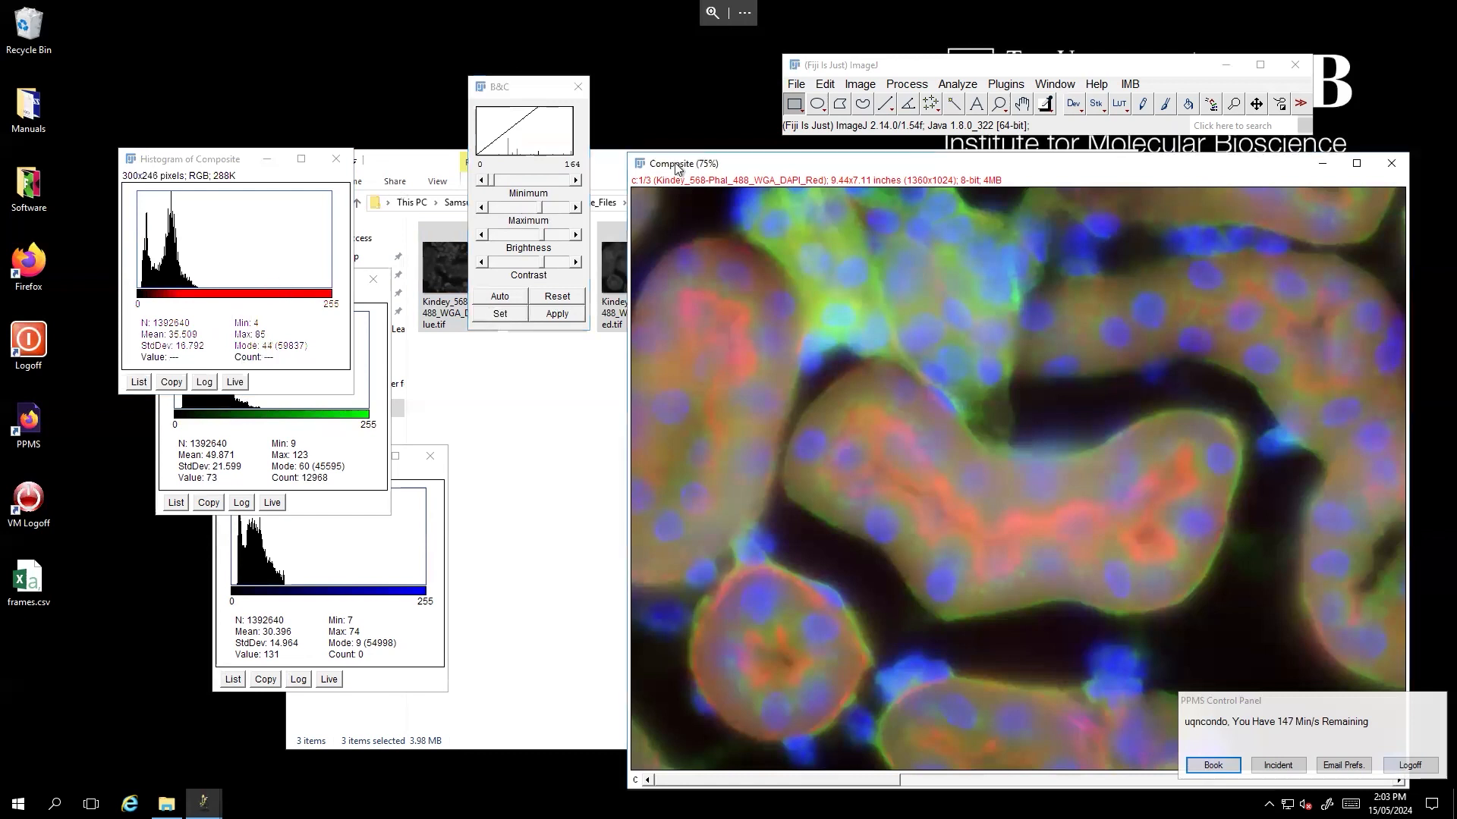
drag(686, 165, 679, 165)
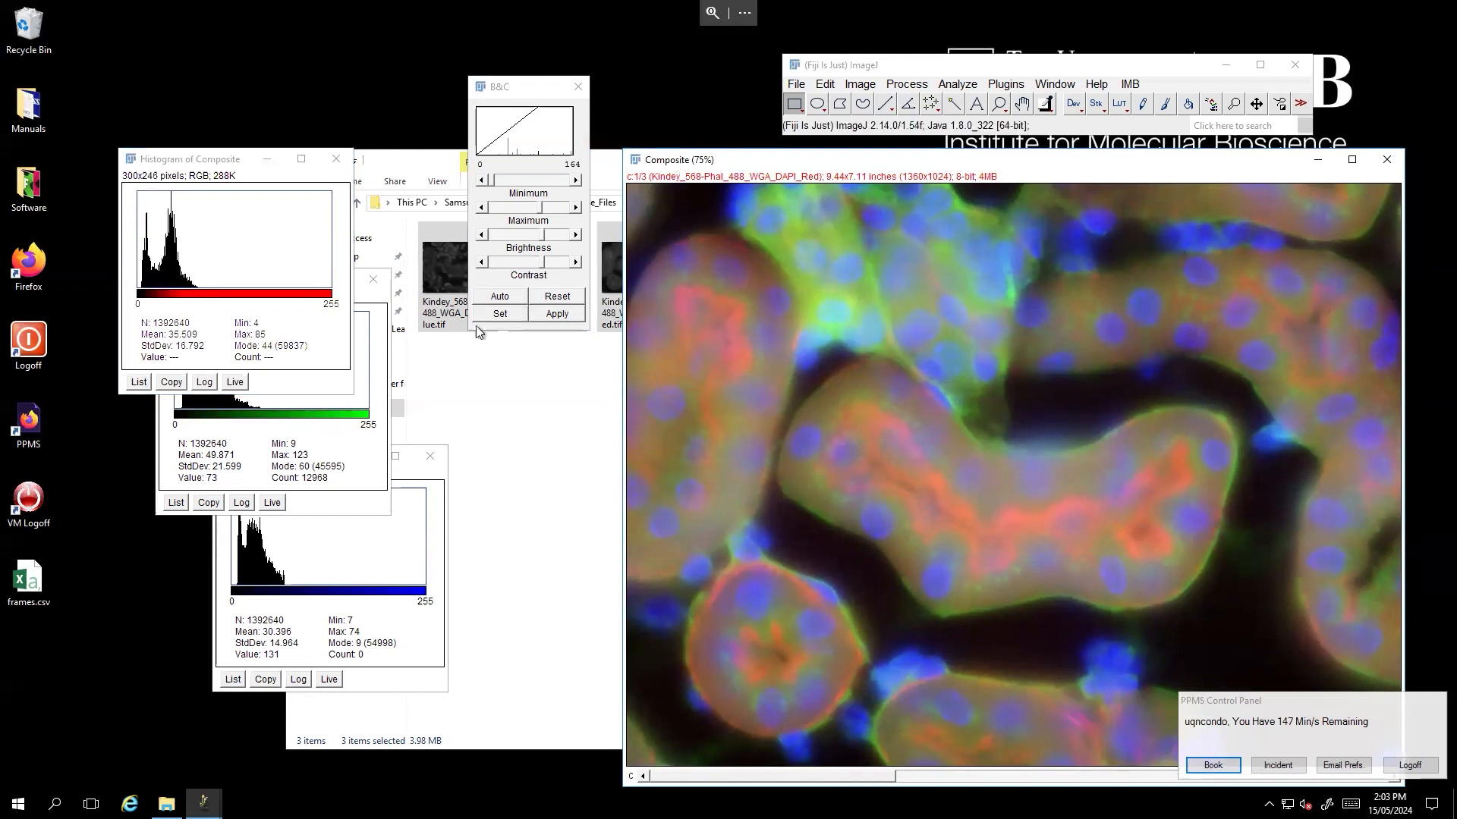
- Switch between the composite's channels to inspect each one's display range
click(258, 303)
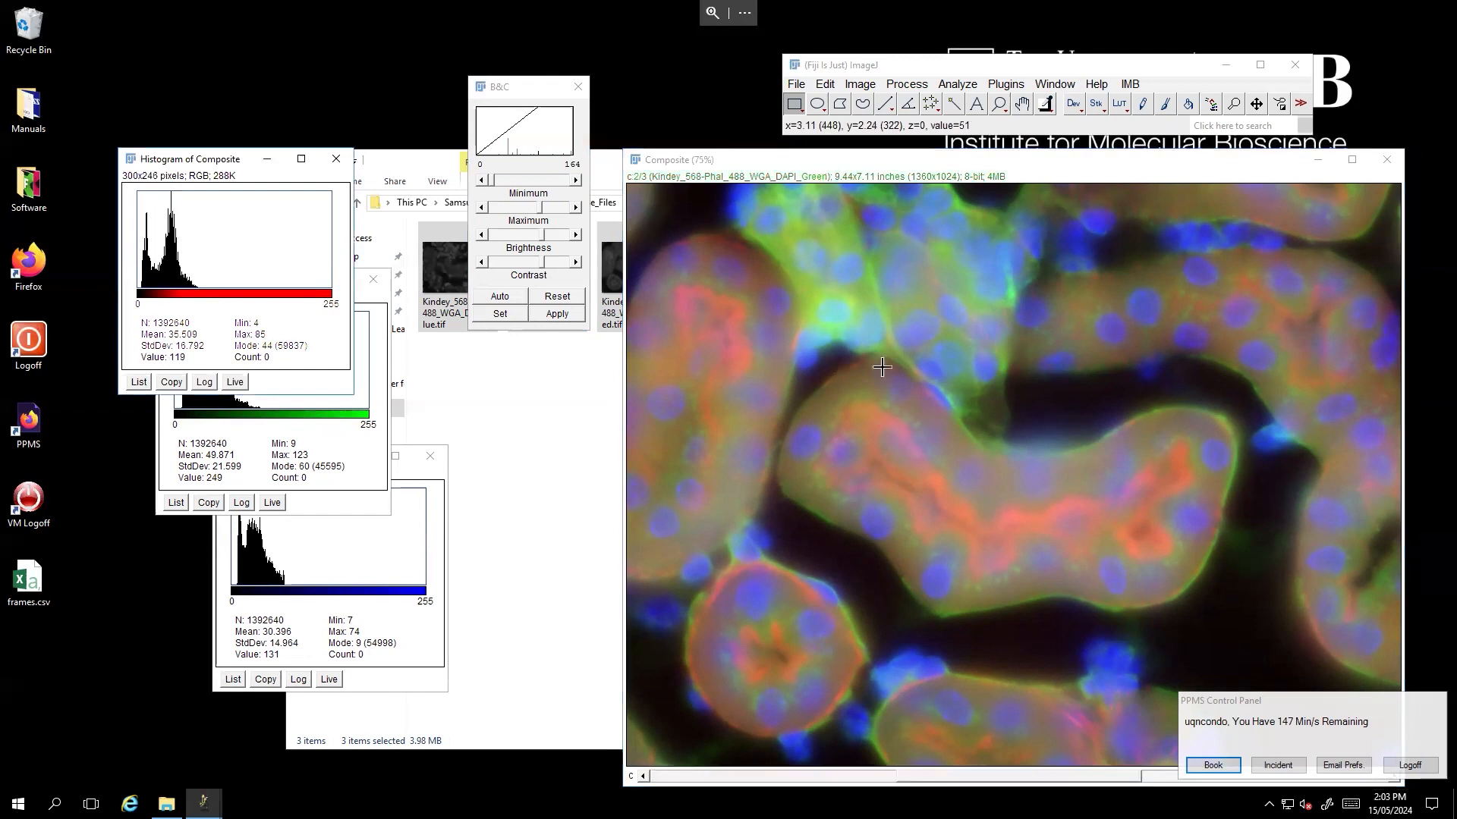
scroll(884, 562, down, 2)
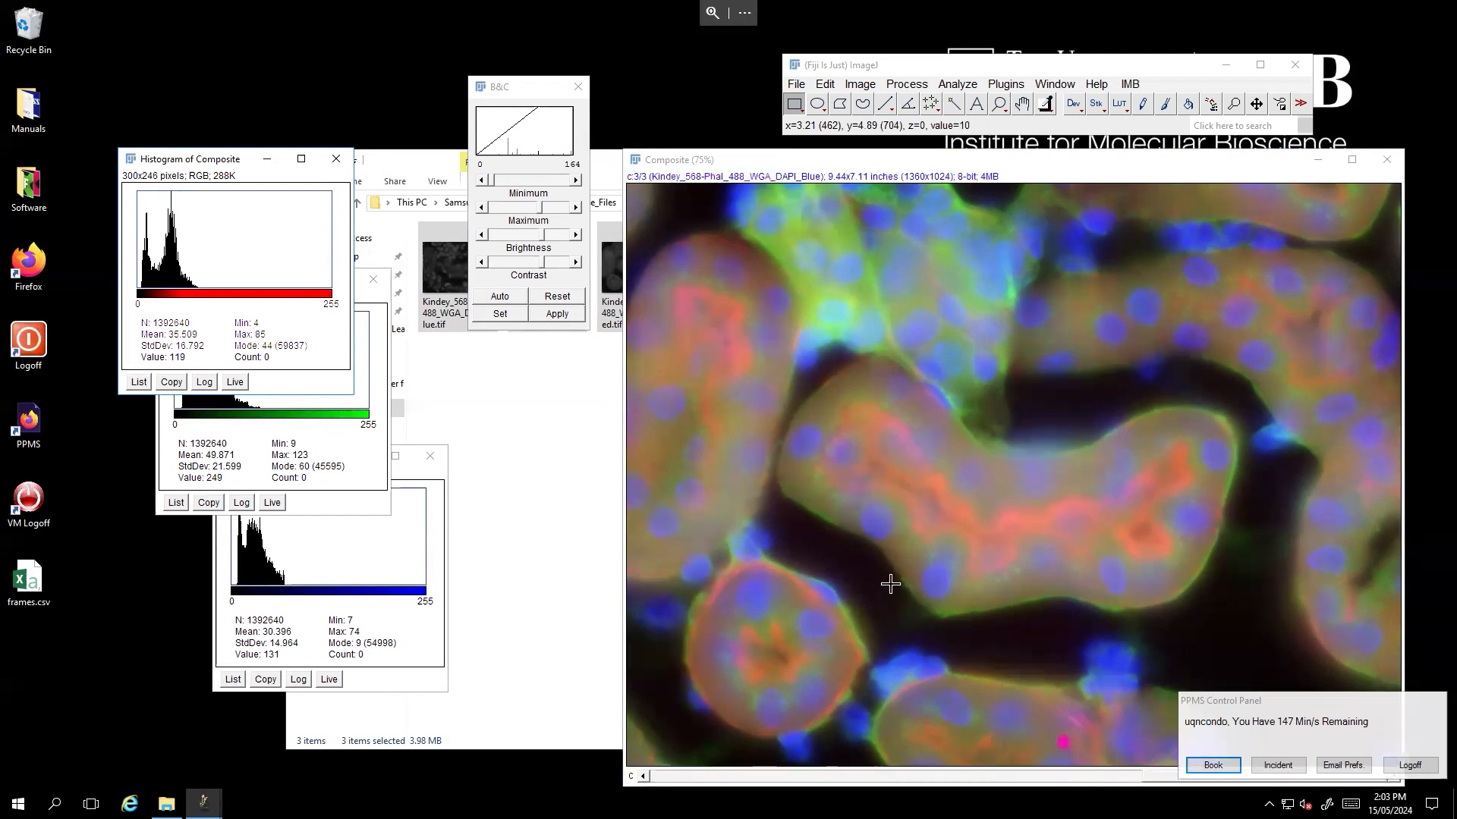
scroll(890, 583, up, 2)
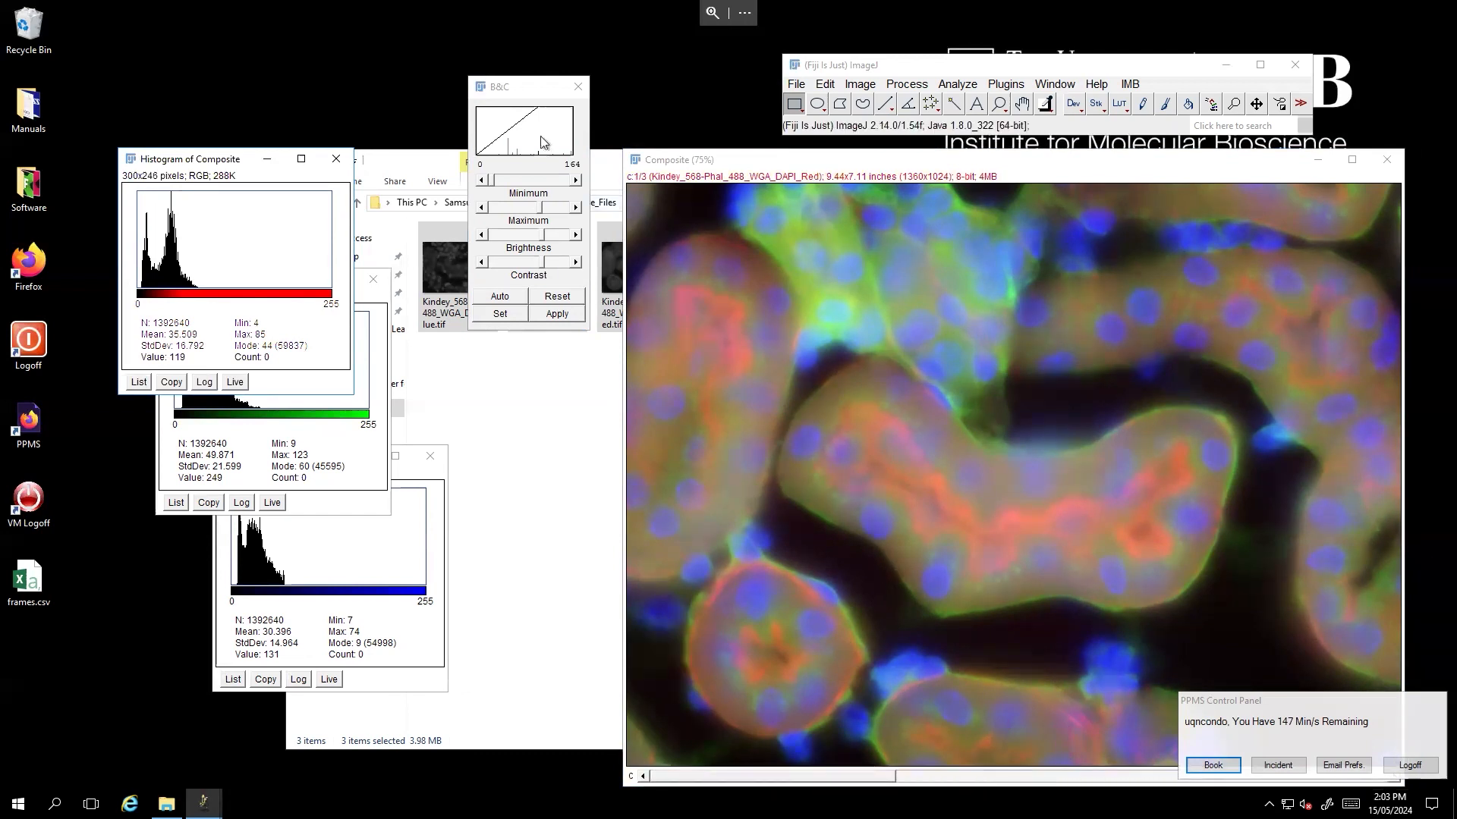
click(790, 255)
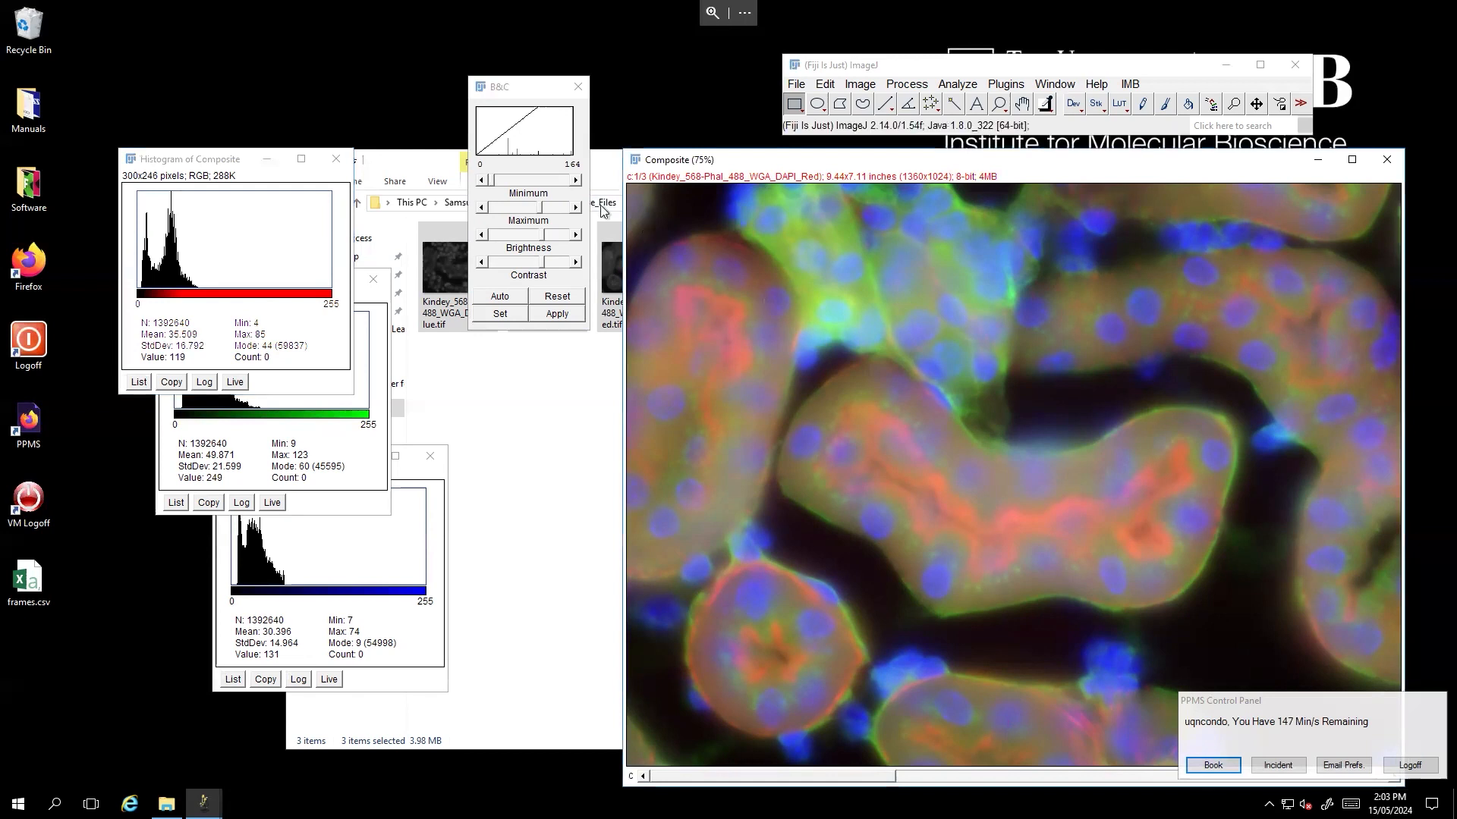
click(543, 172)
click(764, 365)
scroll(764, 365, down, 2)
click(536, 163)
click(736, 260)
scroll(736, 259, up, 1)
click(557, 159)
click(754, 267)
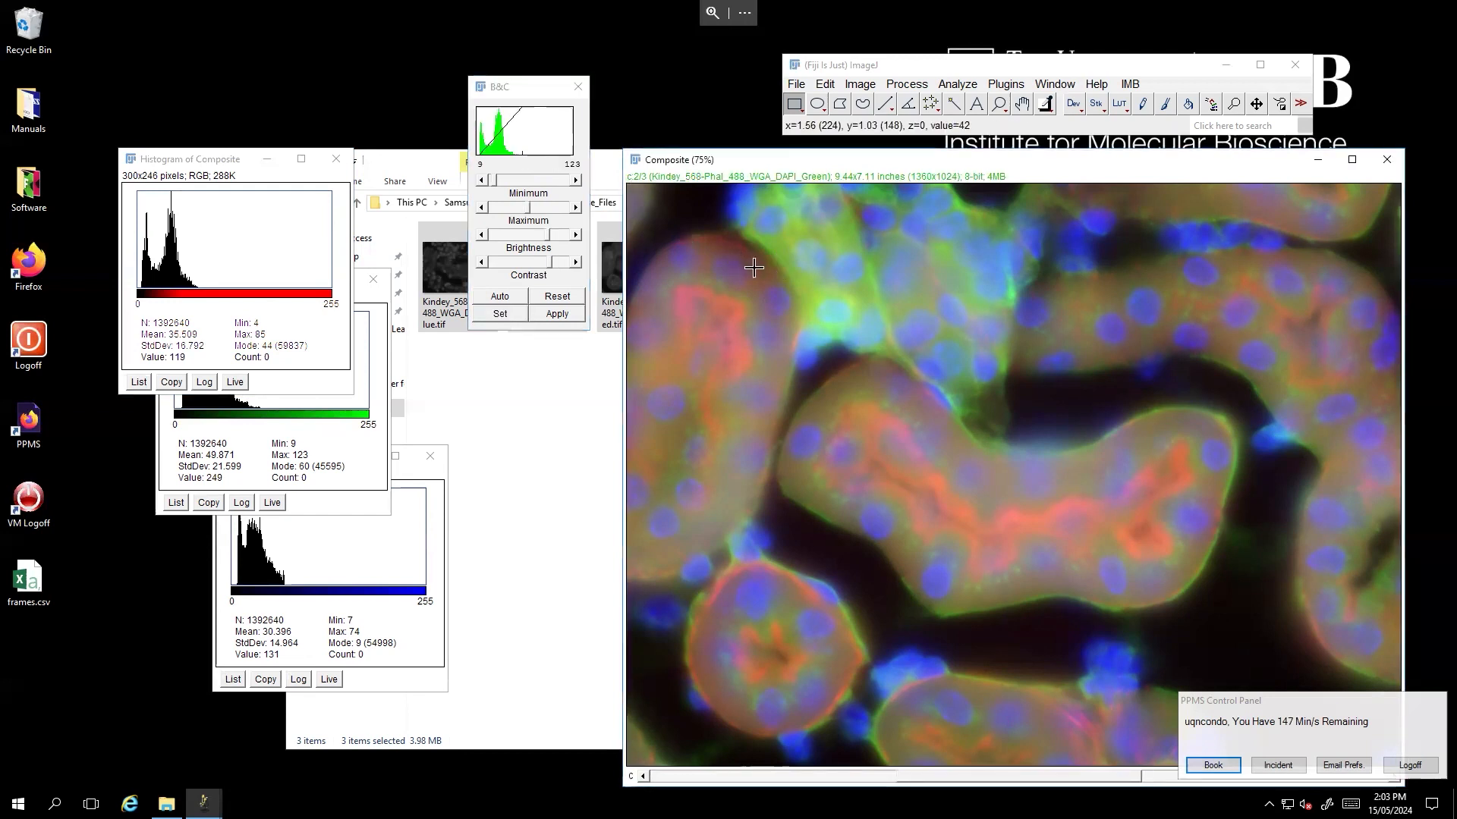
drag(666, 156, 651, 158)
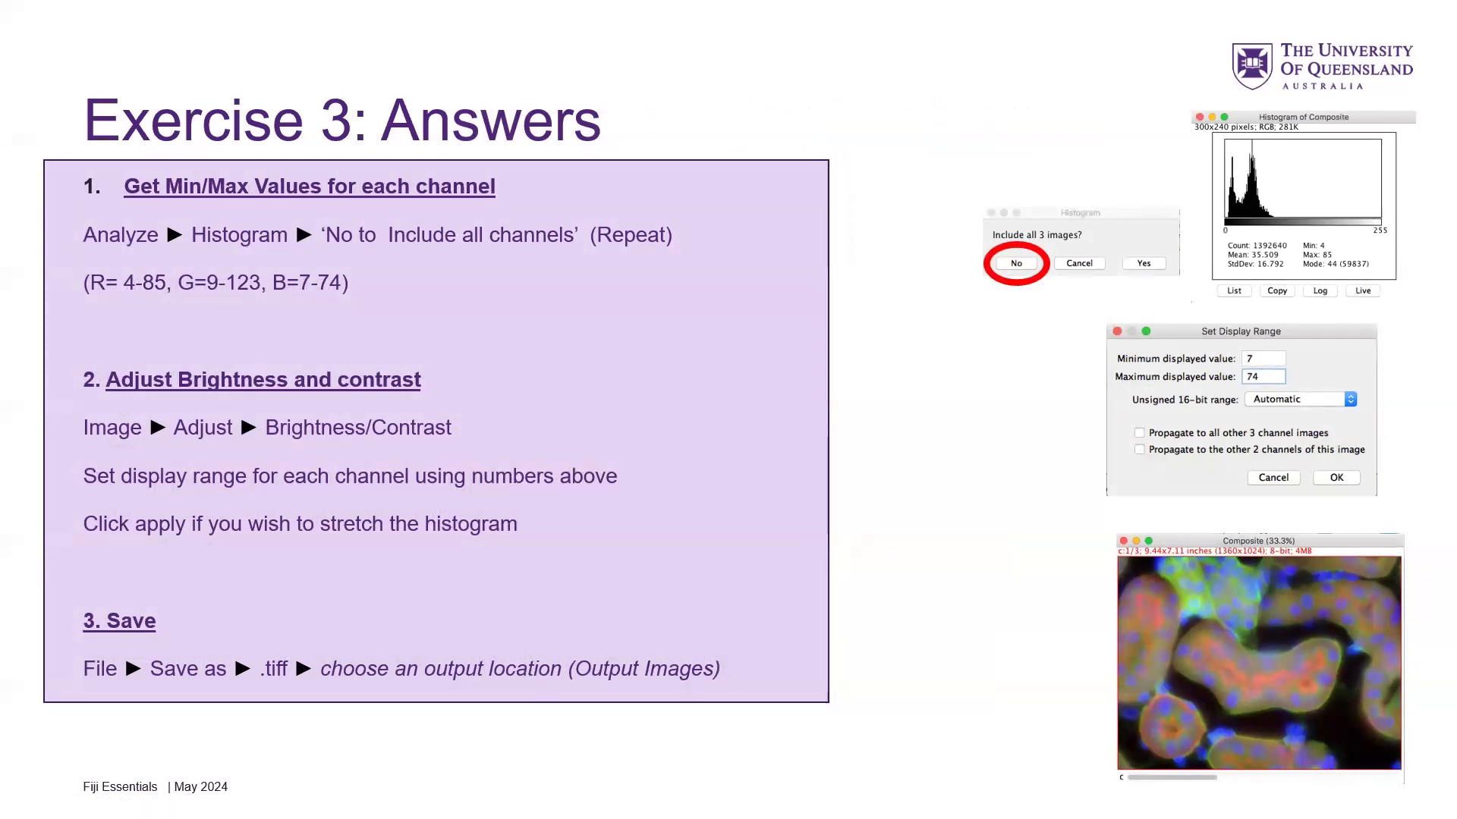
key(Right)
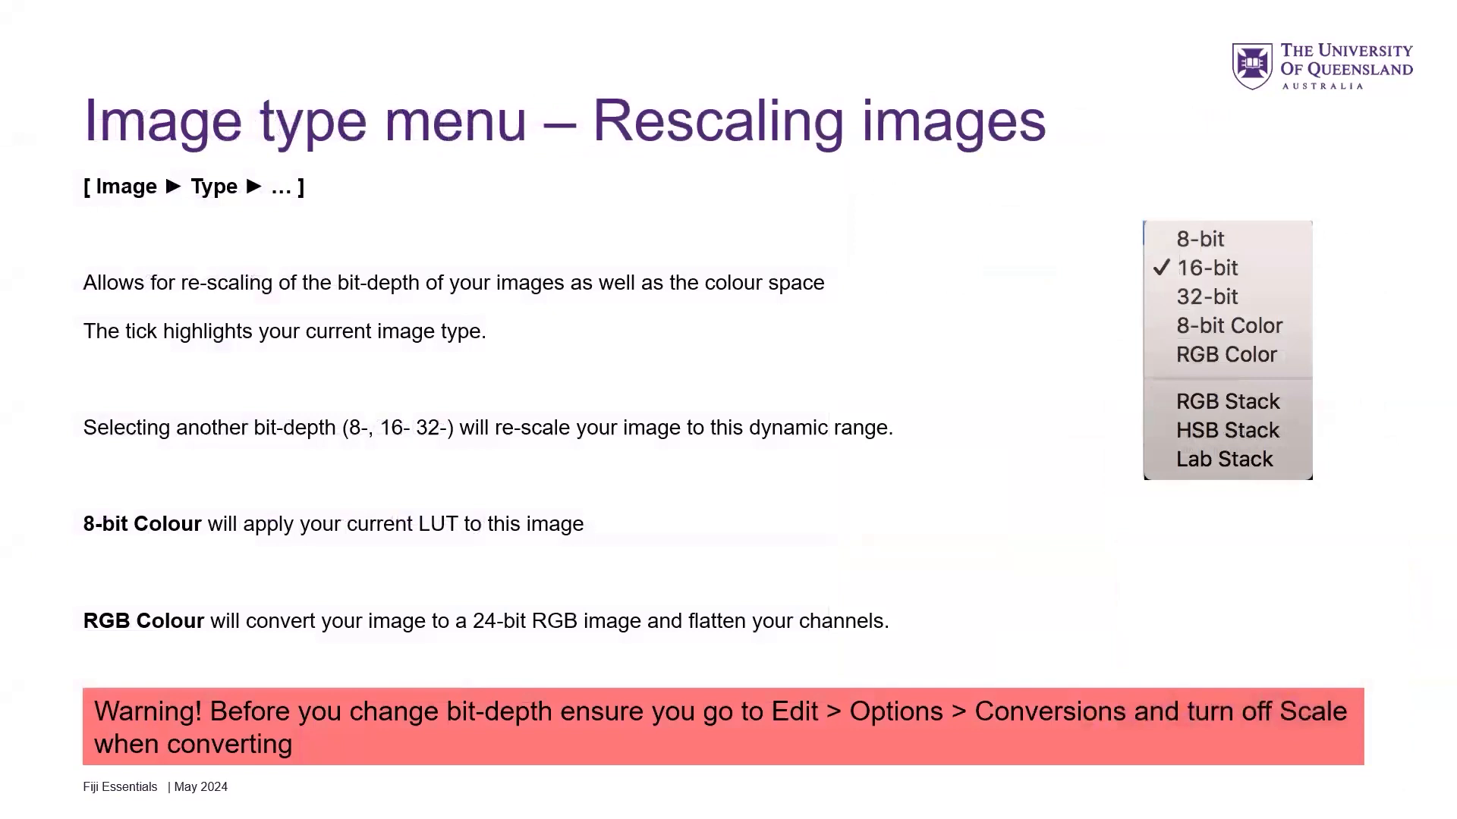